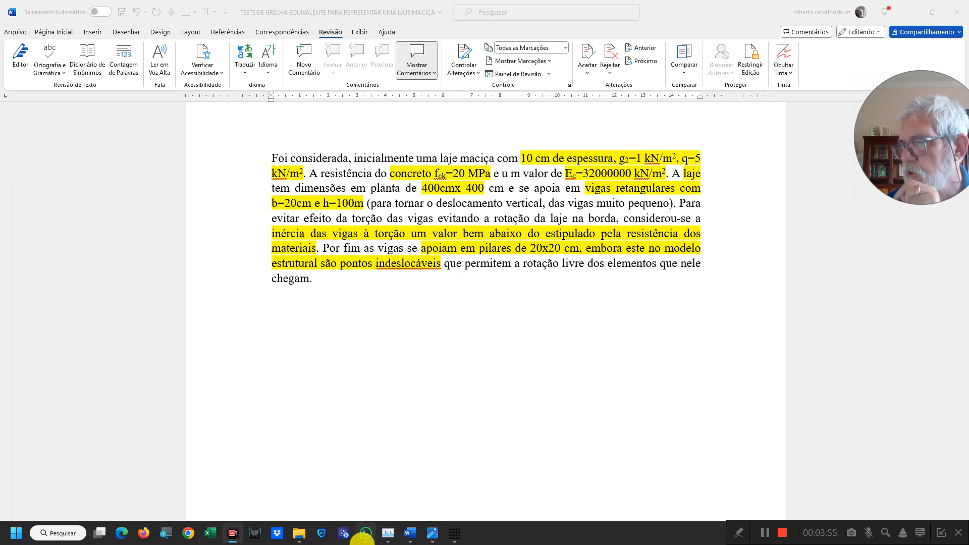
Switch to Programa Grelhas with the New.vec file and maximize its window.
mouse_move(364, 538)
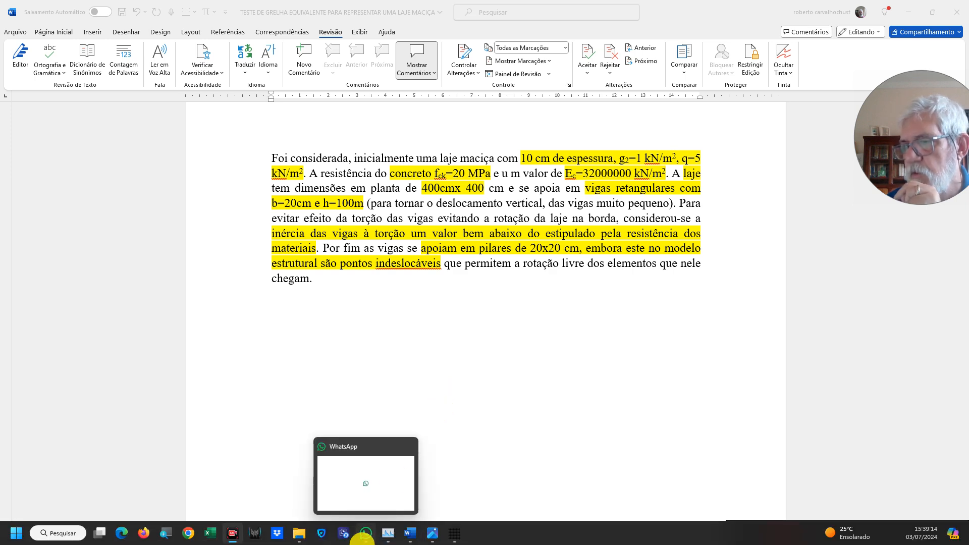
left_click(458, 536)
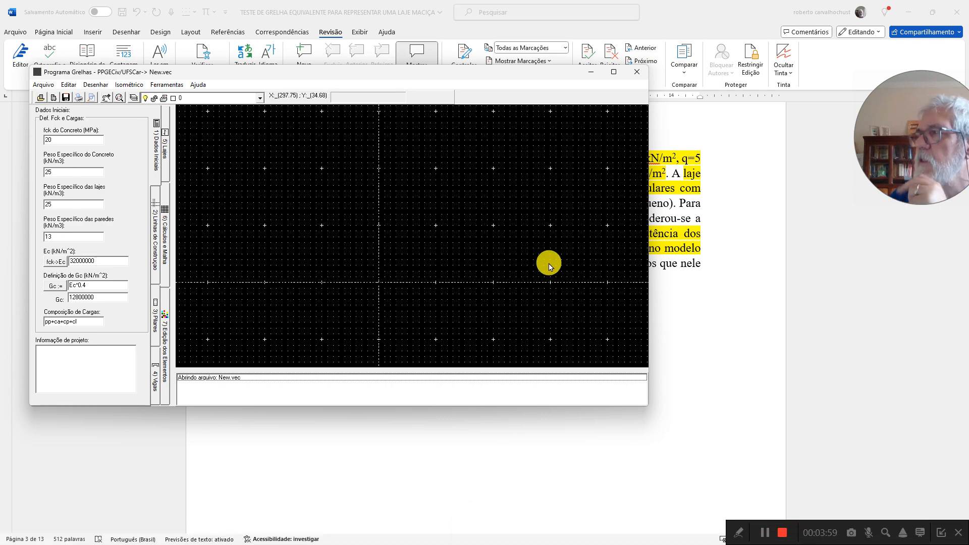
left_click(620, 74)
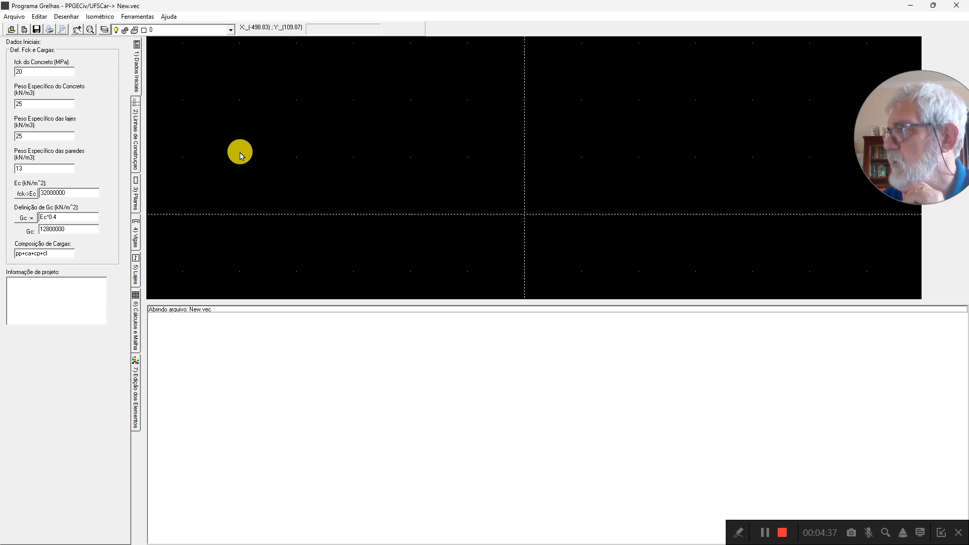
View the program's About information with its authors and version, and close it.
left_click(170, 18)
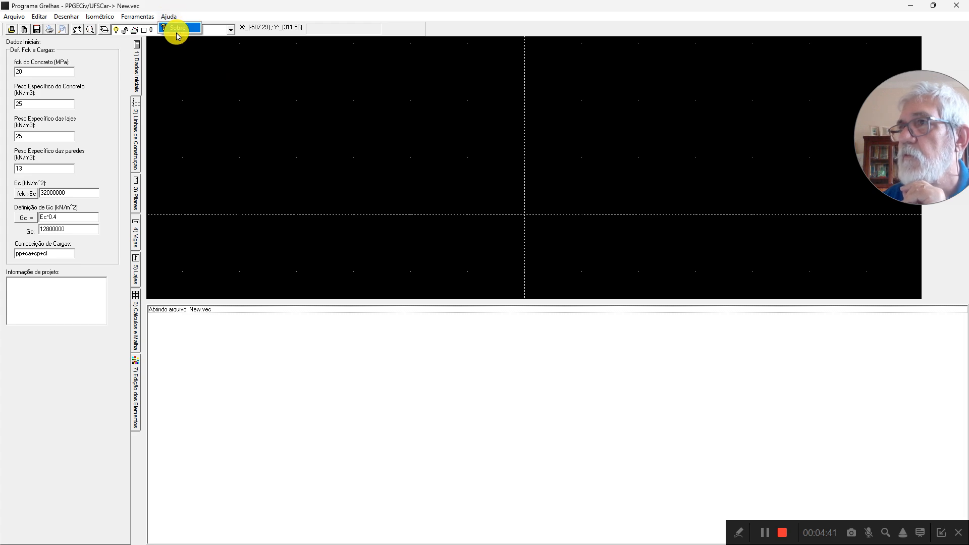
left_click(174, 28)
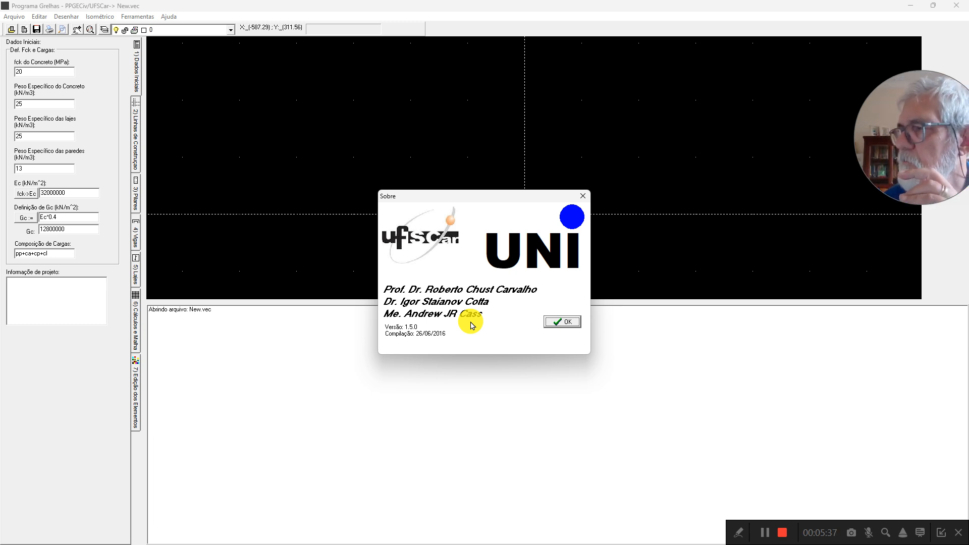
left_click(569, 324)
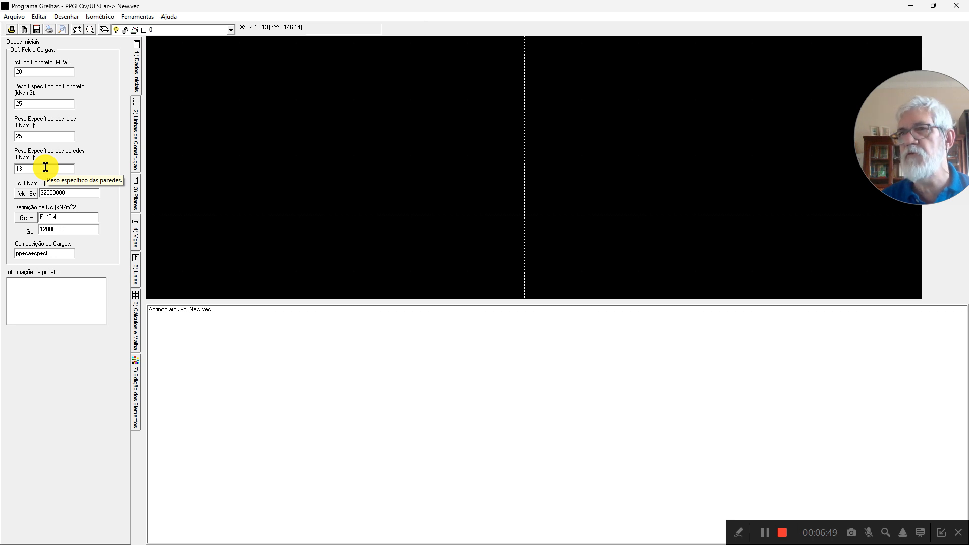
Create a horizontal construction line at a distance of 400 cm.
mouse_move(75, 195)
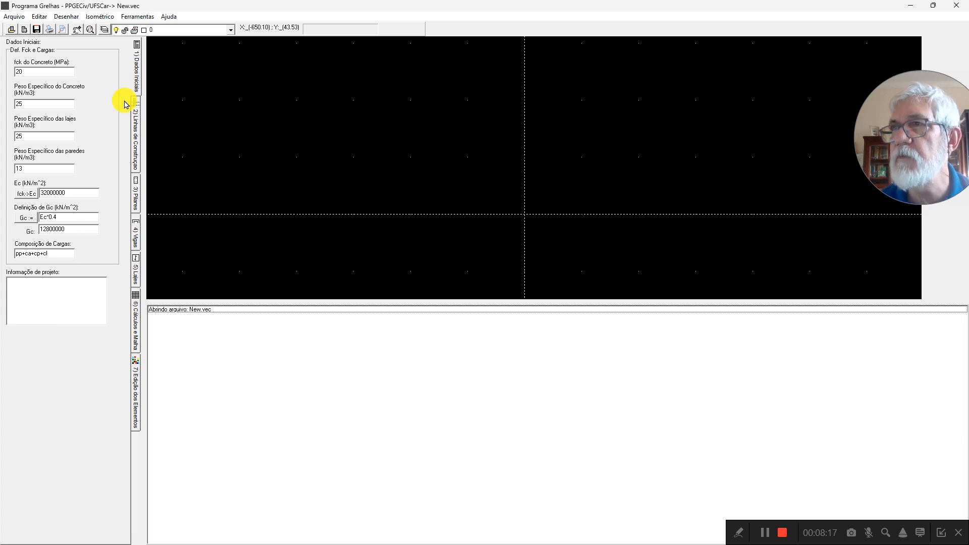
left_click(136, 119)
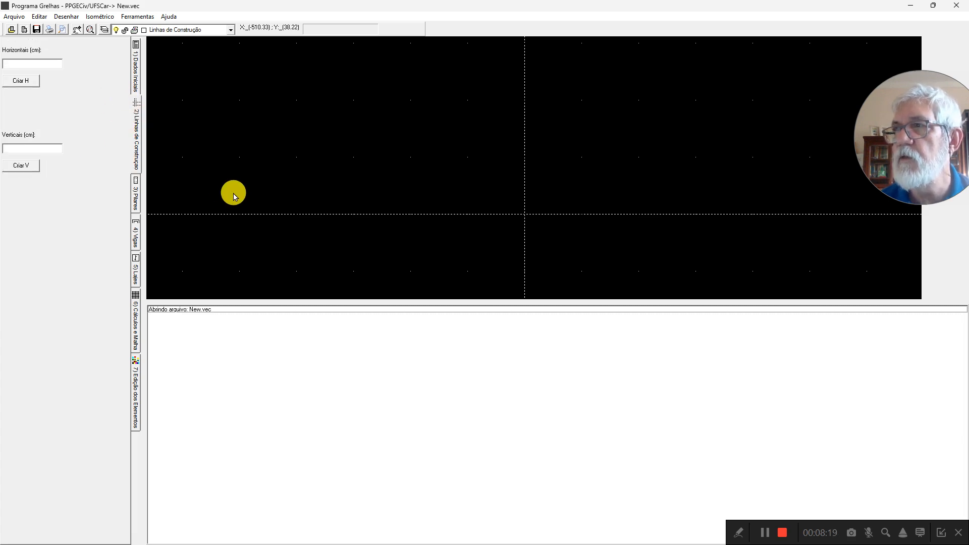
scroll(340, 198, "down", 2)
scroll(347, 171, "down", 2)
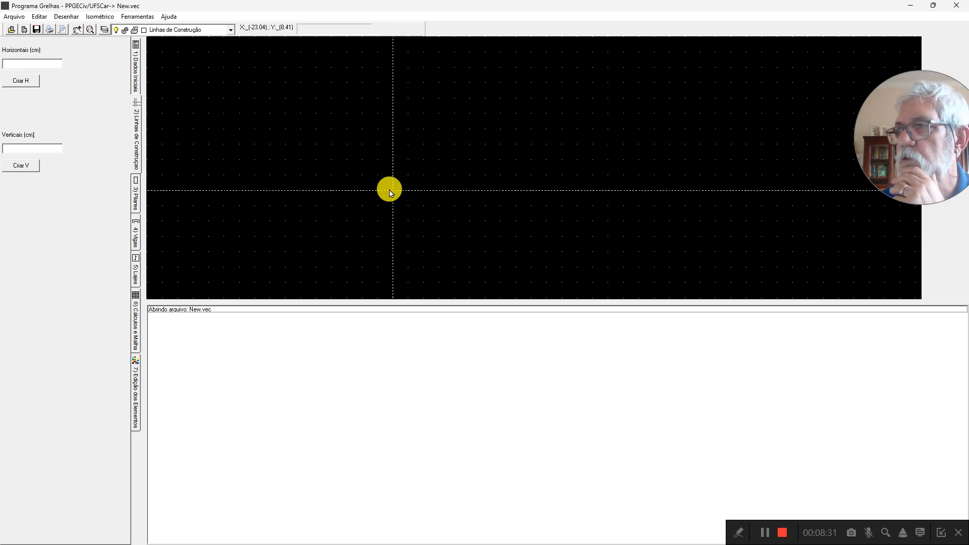
left_click(54, 64)
type("400")
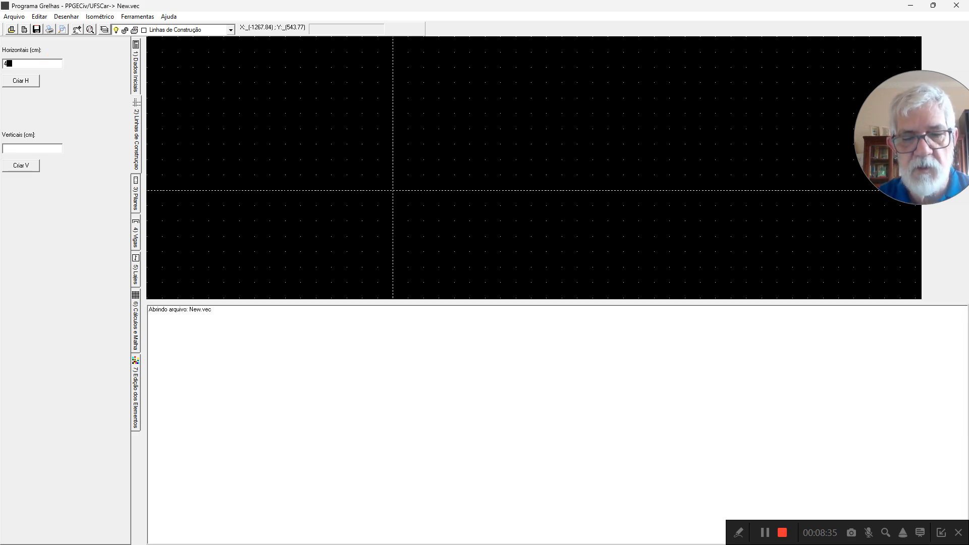
left_click(17, 82)
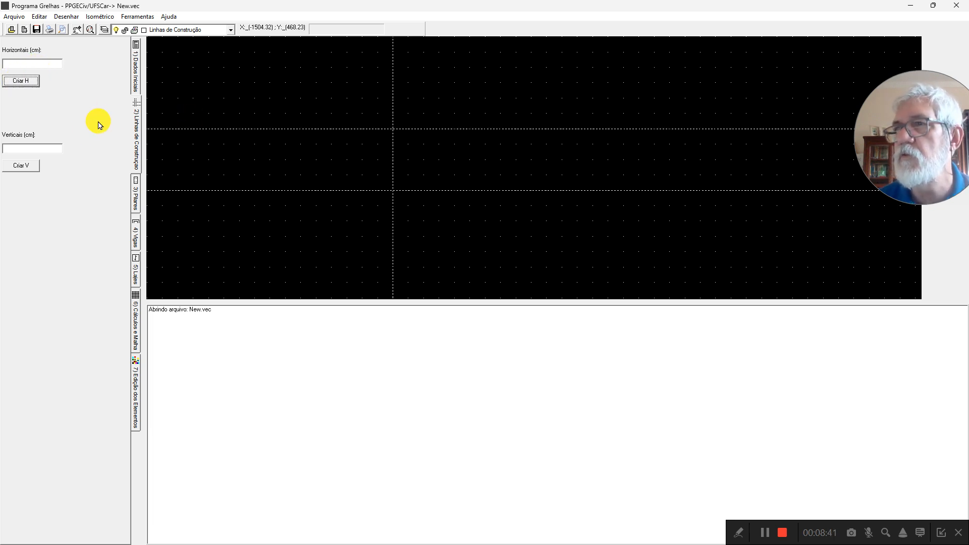
Create a vertical construction line at a distance of 400 cm.
left_click(53, 149)
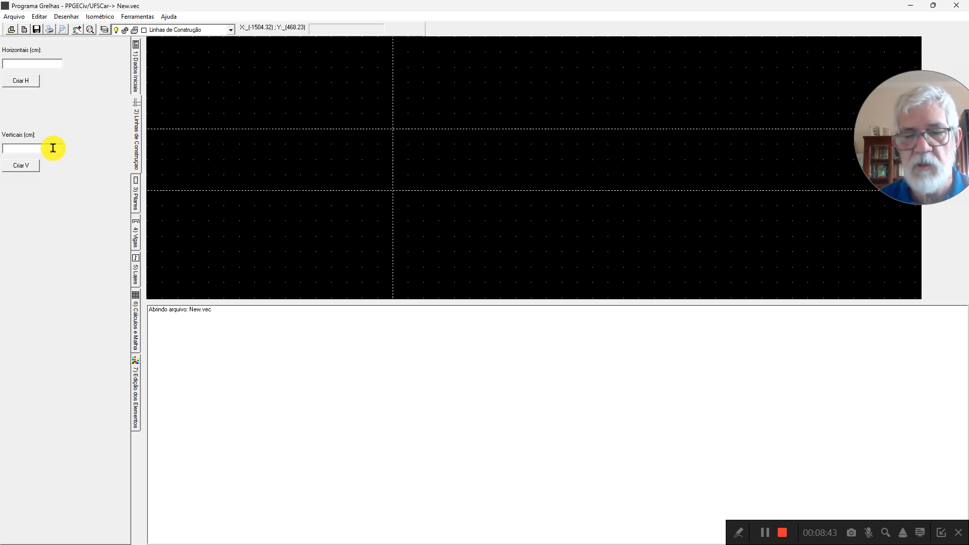
type("400")
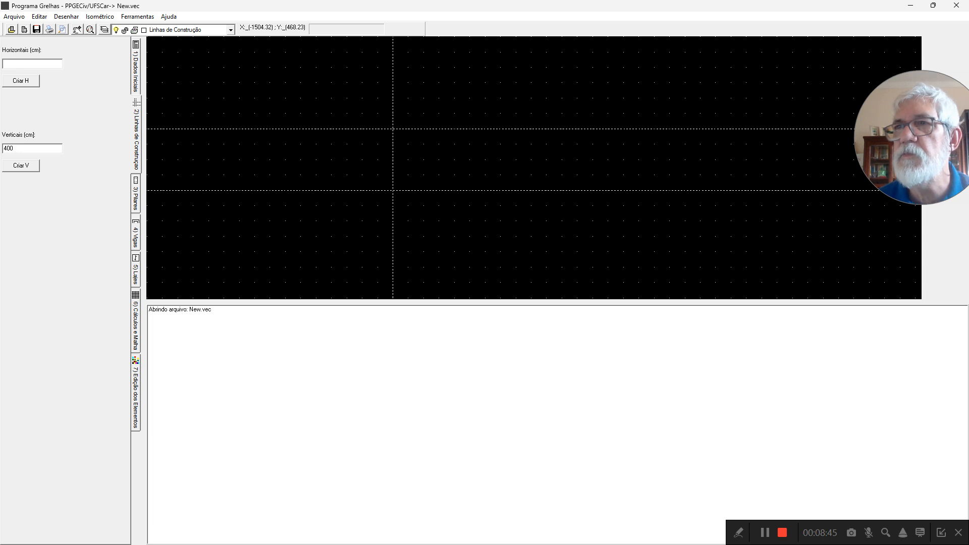
left_click(30, 168)
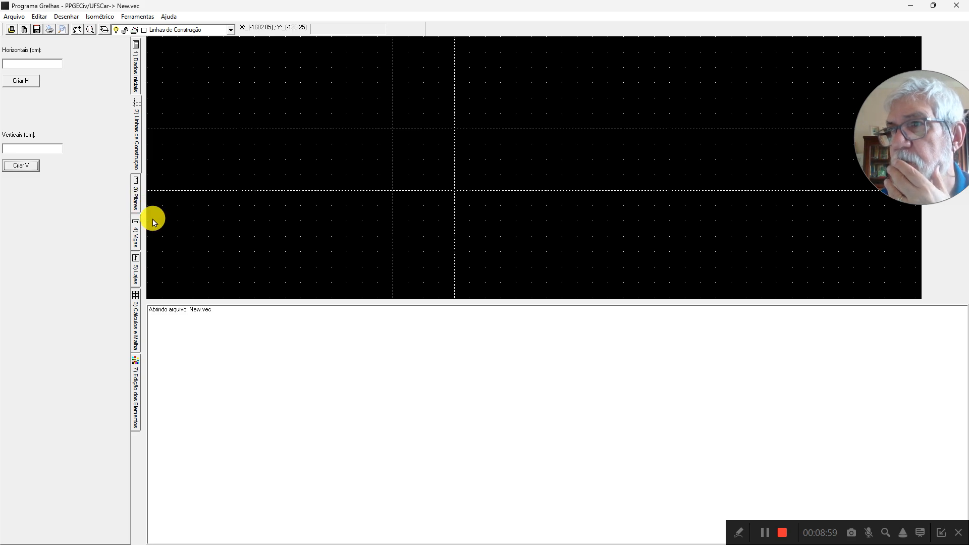
Set the pillar cross-section to 20 cm for side a and 20 cm for side b.
left_click(142, 194)
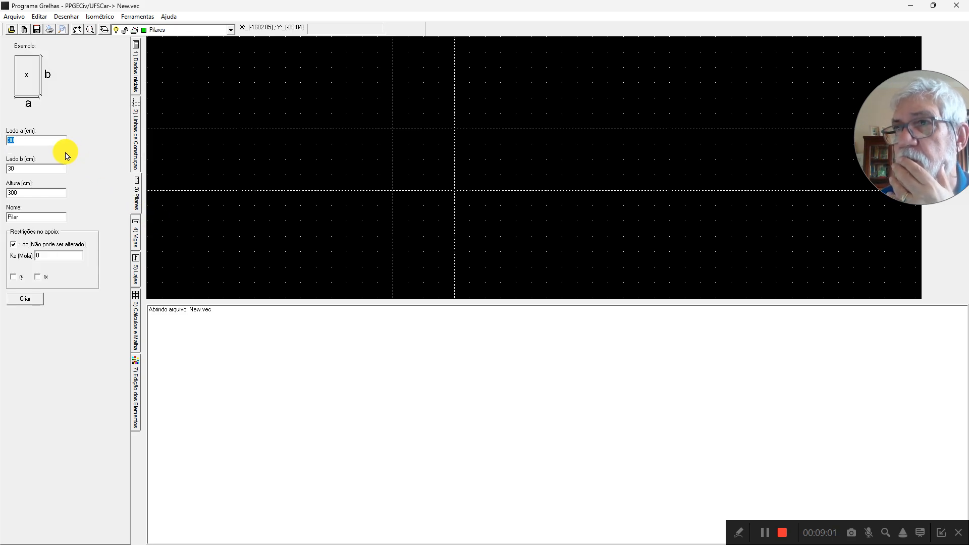
key("BackSpace")
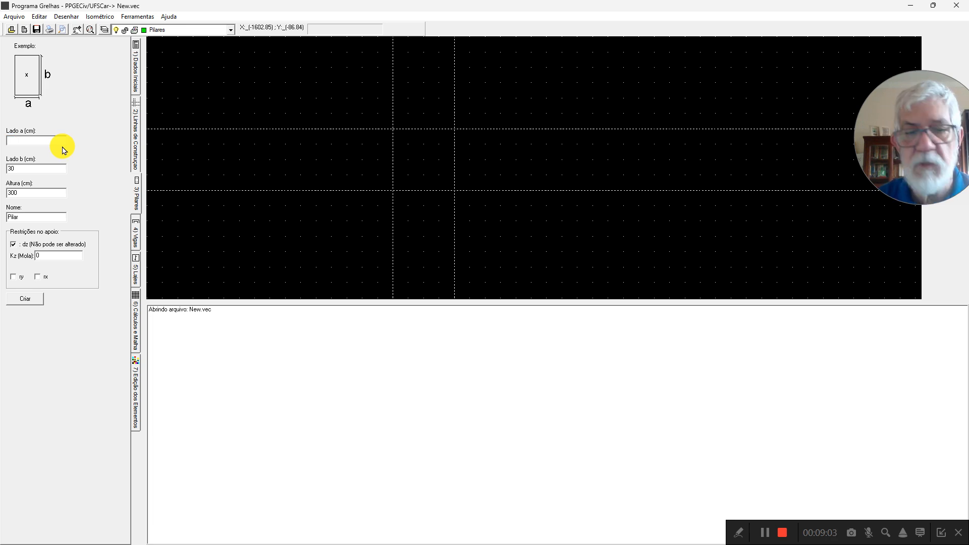
type("20")
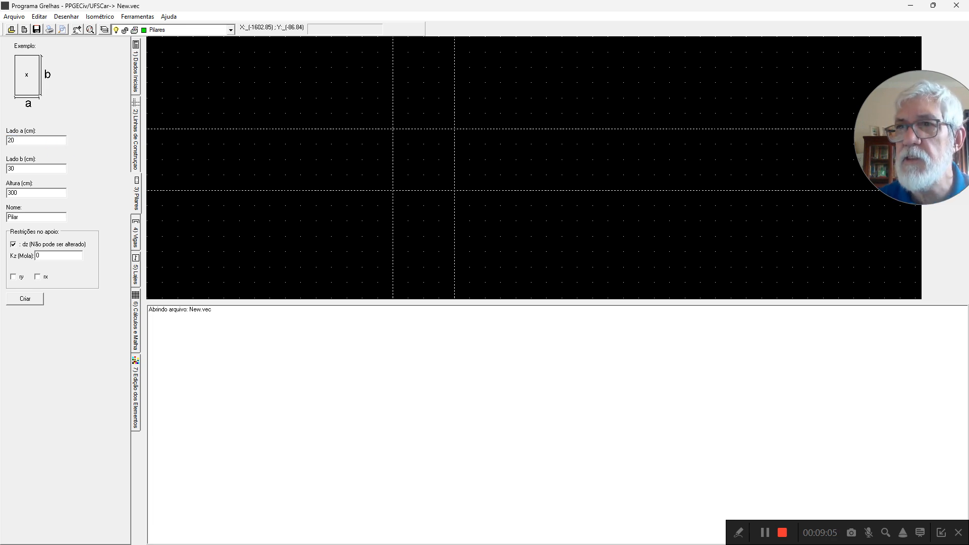
left_click(42, 170)
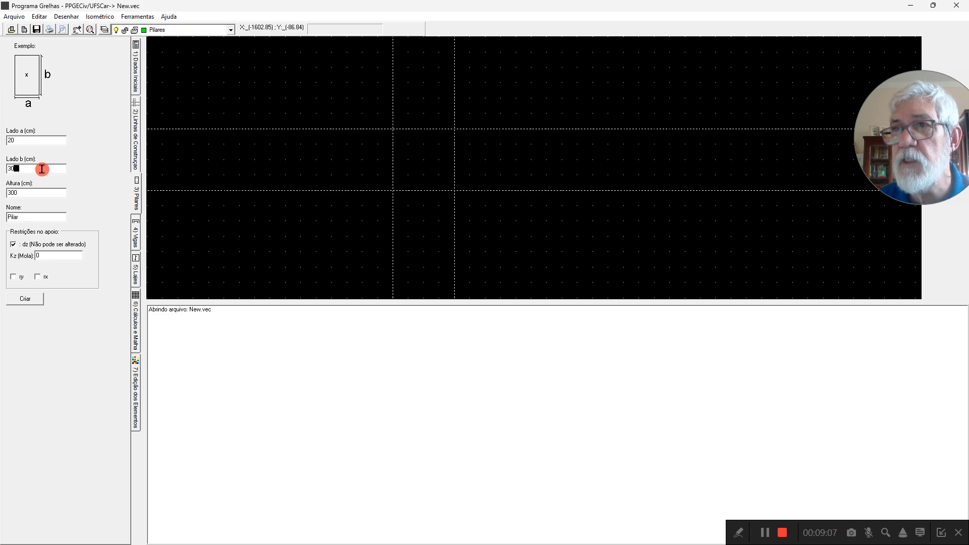
double_click(42, 169)
key("BackSpace")
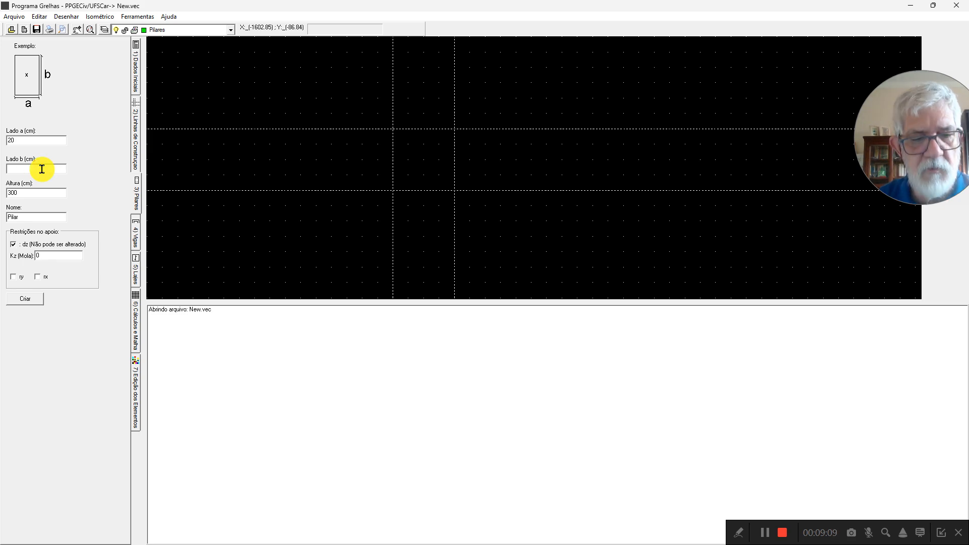
type("20")
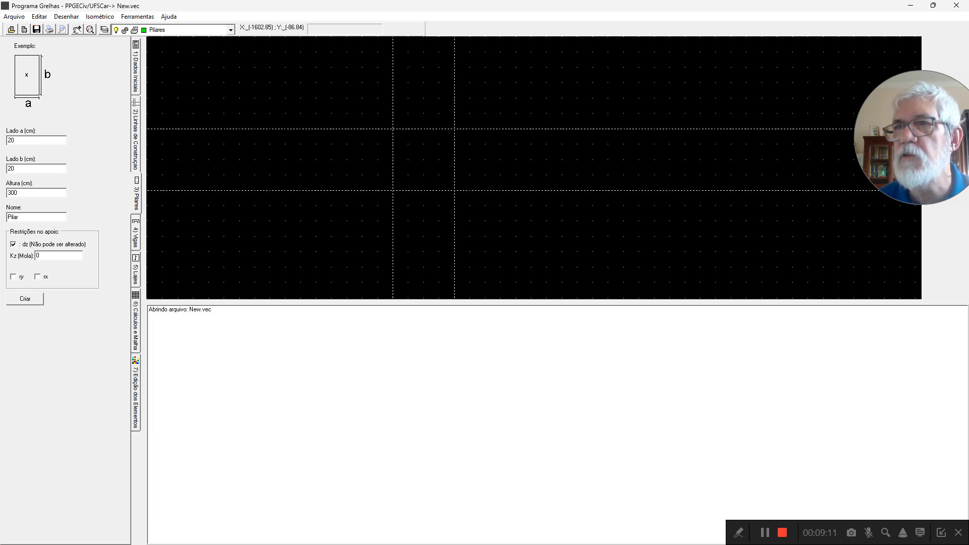
left_click(35, 195)
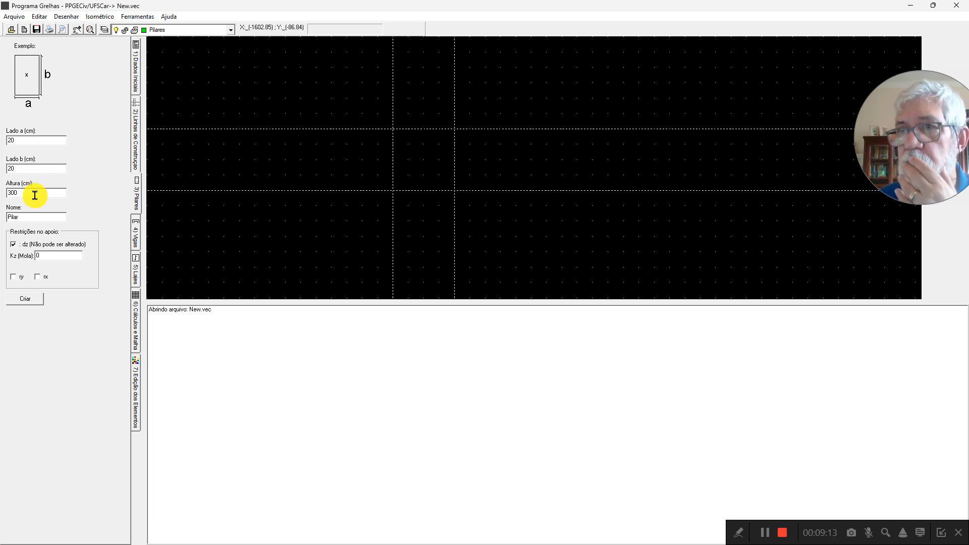
left_click(31, 215)
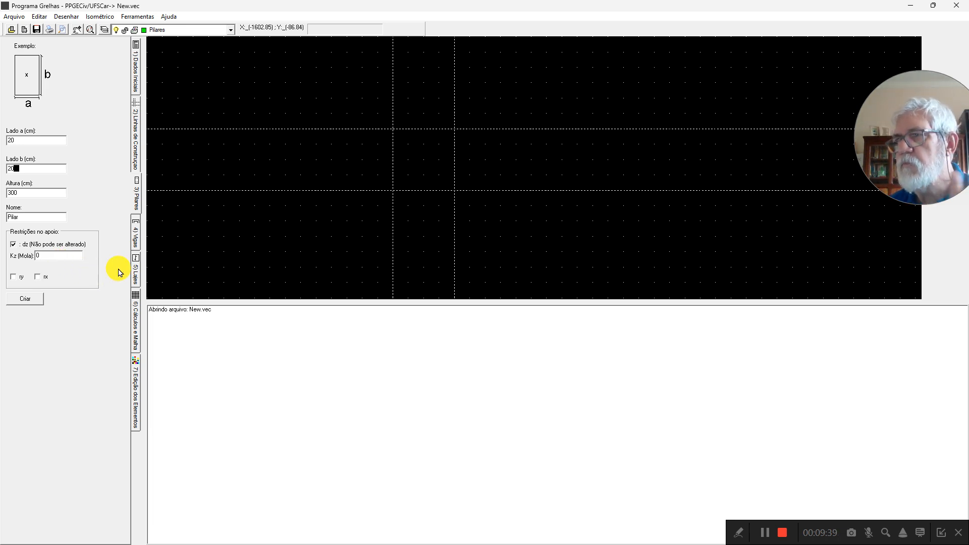
Insert a 20x20 pillar at the construction line intersection (0, 400).
left_click(37, 301)
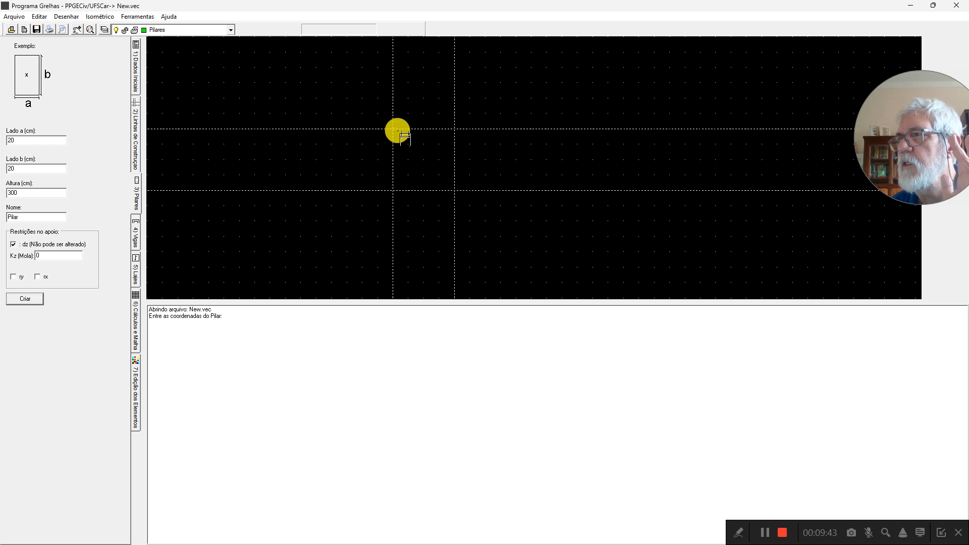
scroll(398, 125, "up", 1)
scroll(398, 126, "up", 3)
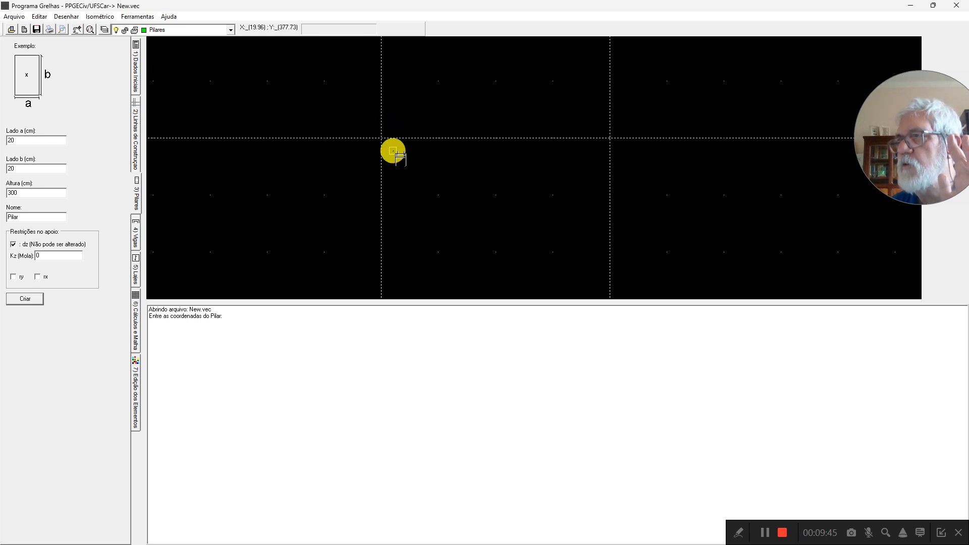
left_click(374, 130)
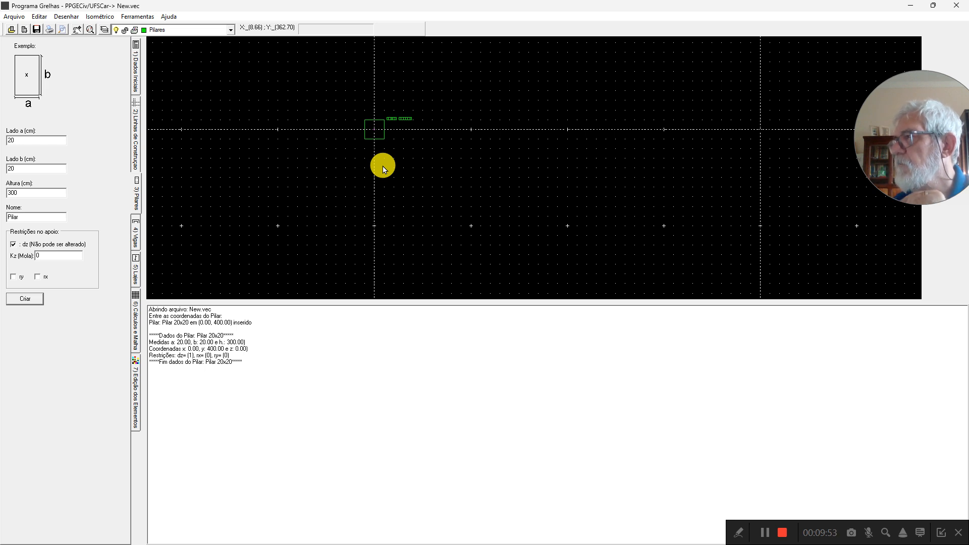
Insert a second 20x20 pillar at the construction line intersection (400, 400).
scroll(384, 166, "down", 4)
scroll(515, 151, "up", 7)
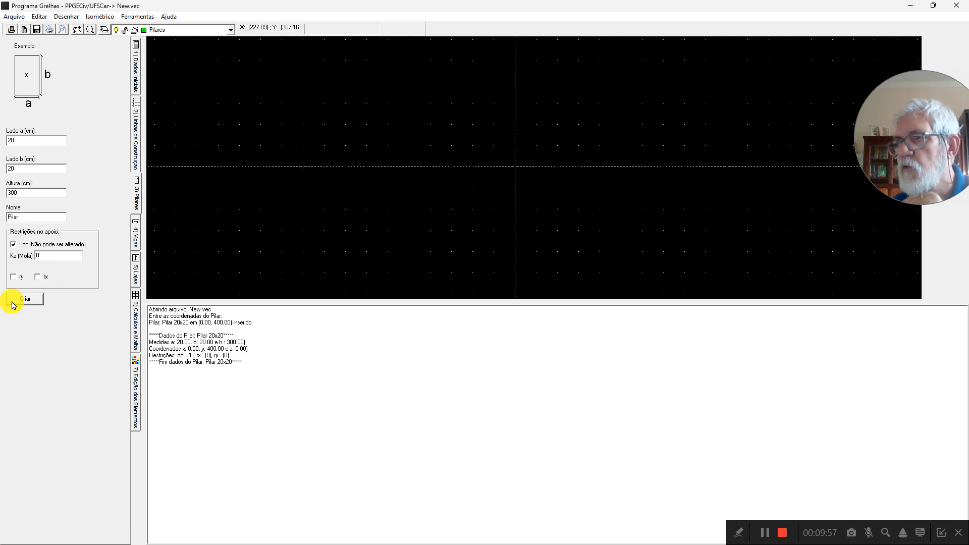
left_click(28, 299)
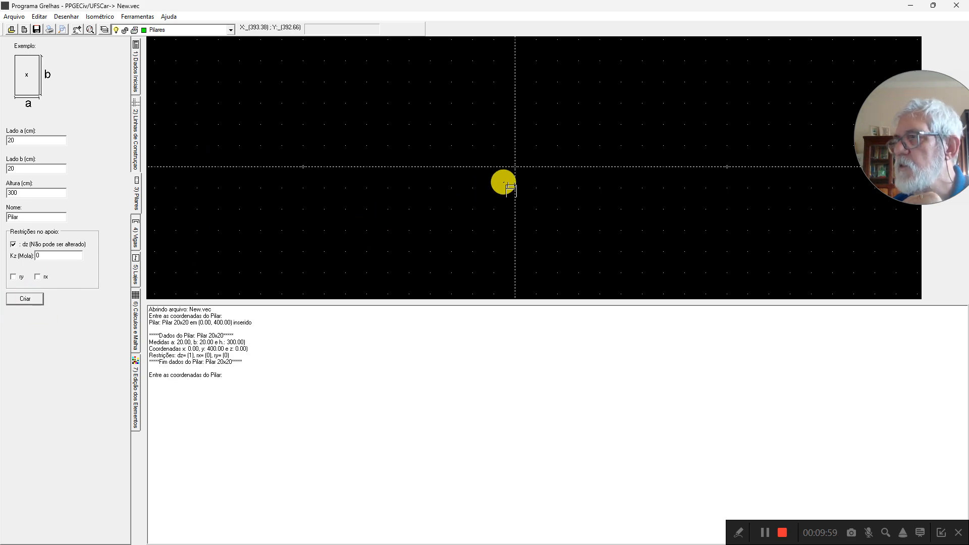
scroll(521, 168, "up", 2)
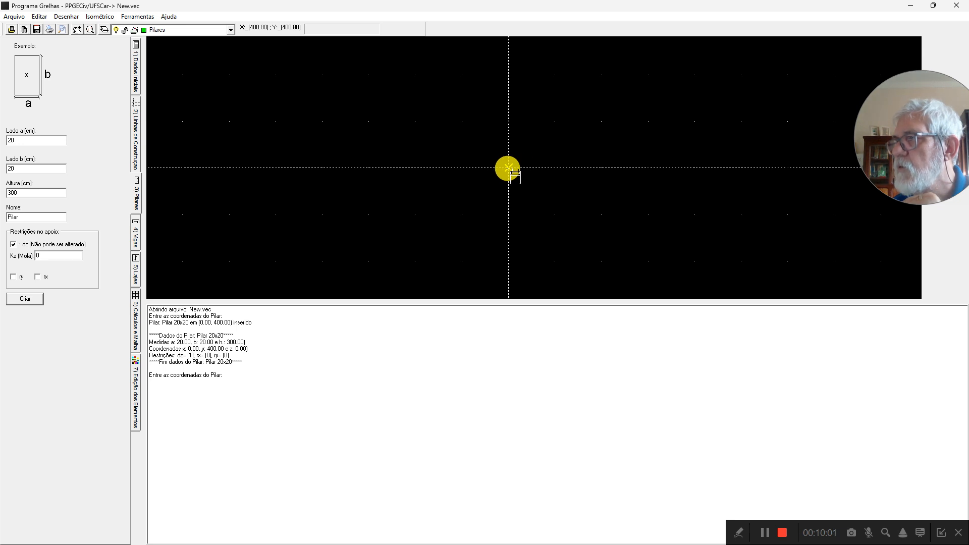
left_click(508, 167)
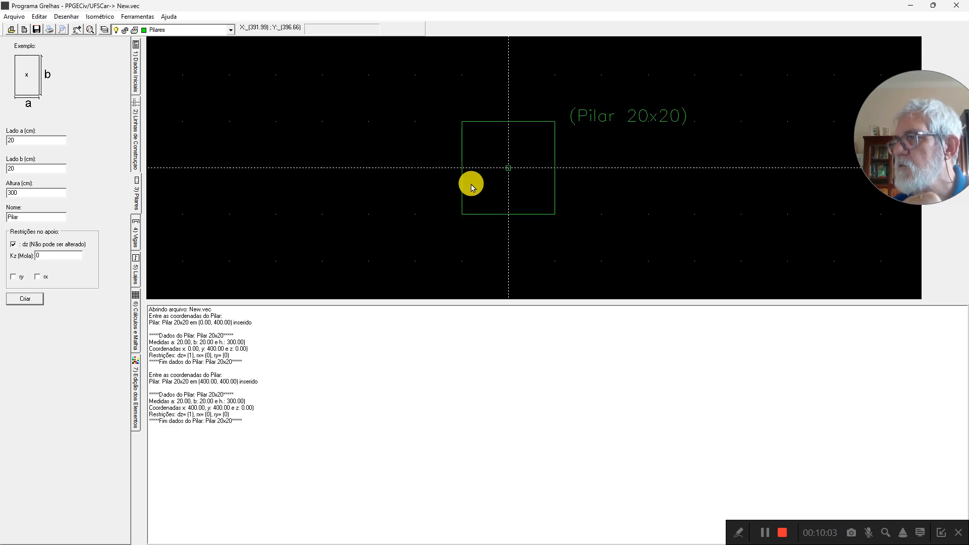
Insert a third 20x20 pillar at the origin (0, 0) of the construction lines.
scroll(460, 199, "down", 3)
scroll(450, 216, "down", 3)
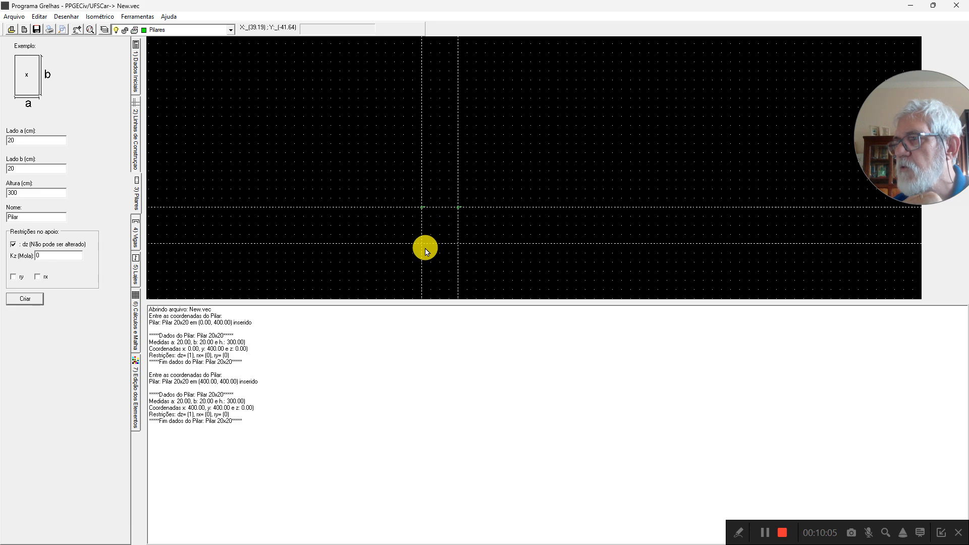
scroll(425, 248, "up", 8)
scroll(426, 248, "down", 3)
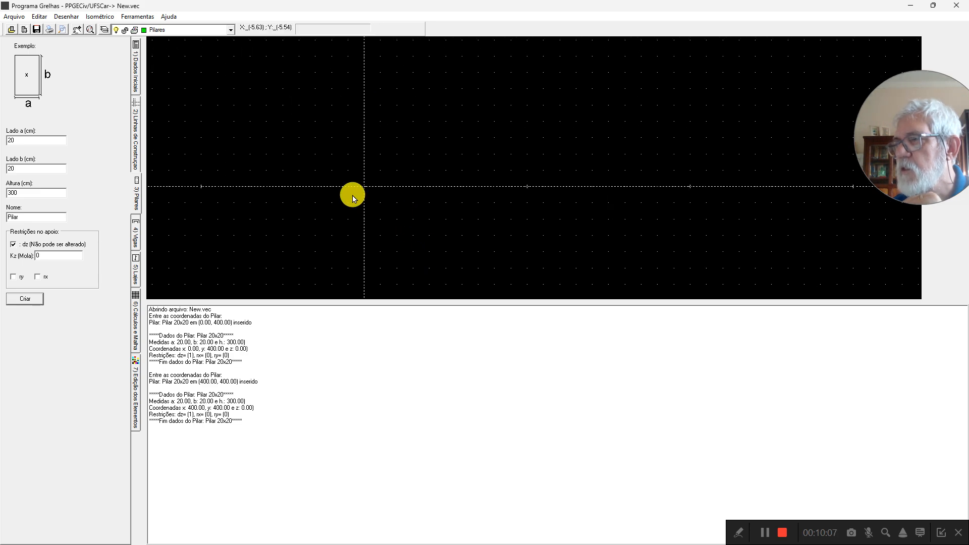
left_click(32, 299)
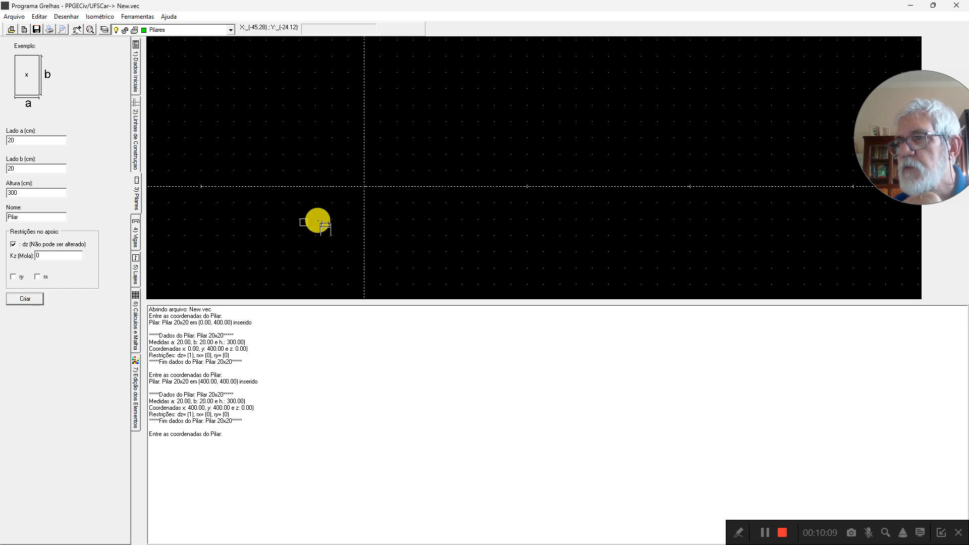
left_click(365, 187)
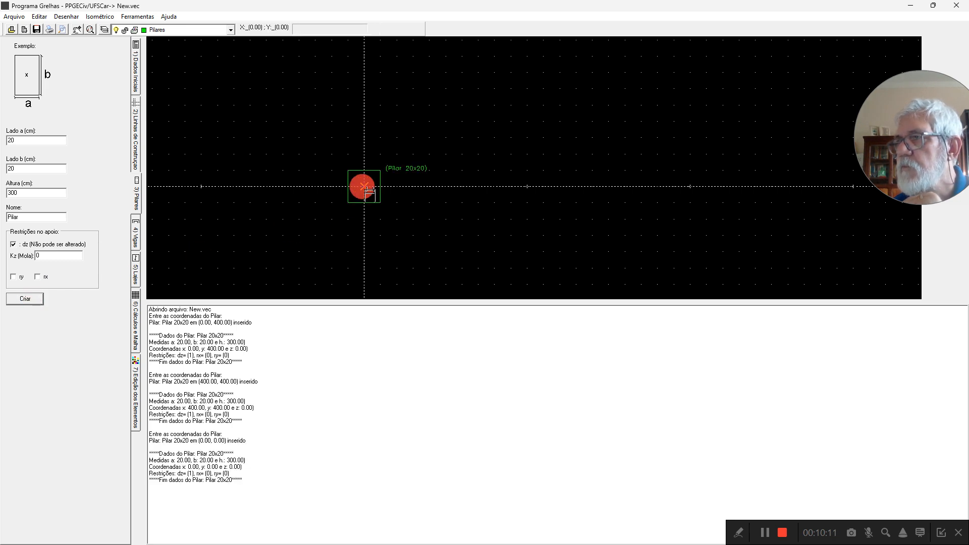
Insert the fourth 20x20 pillar at the construction line intersection (400, 0).
scroll(355, 201, "down", 3)
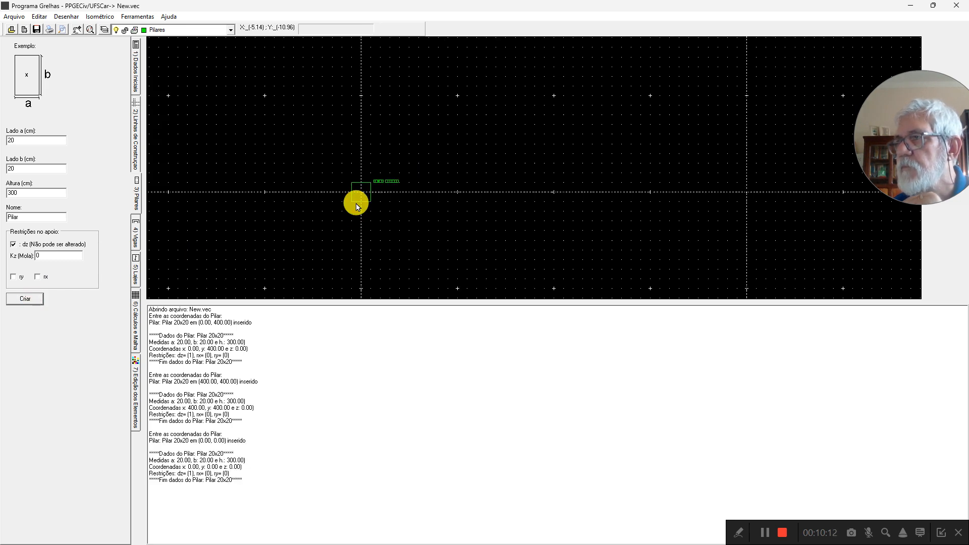
left_click(21, 298)
scroll(482, 205, "up", 4)
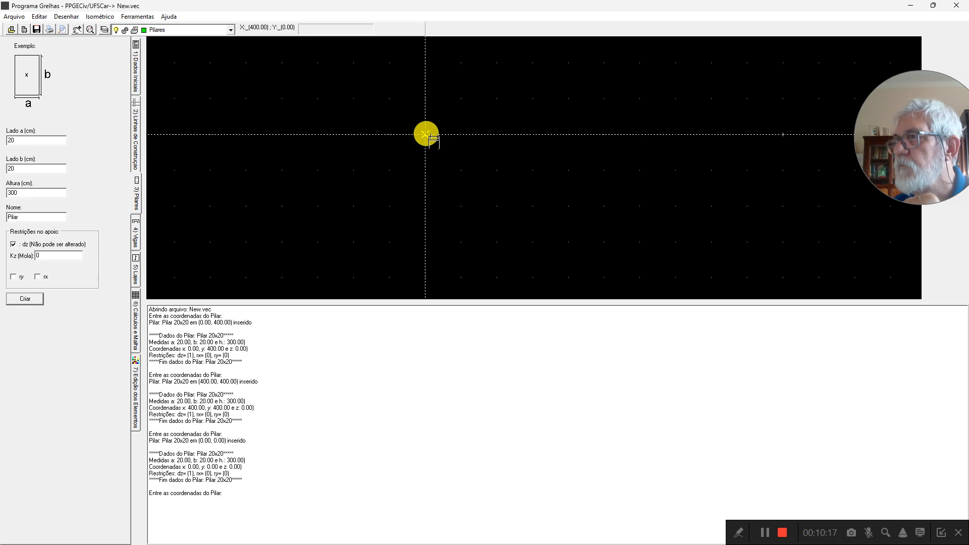
left_click(426, 134)
scroll(426, 136, "down", 8)
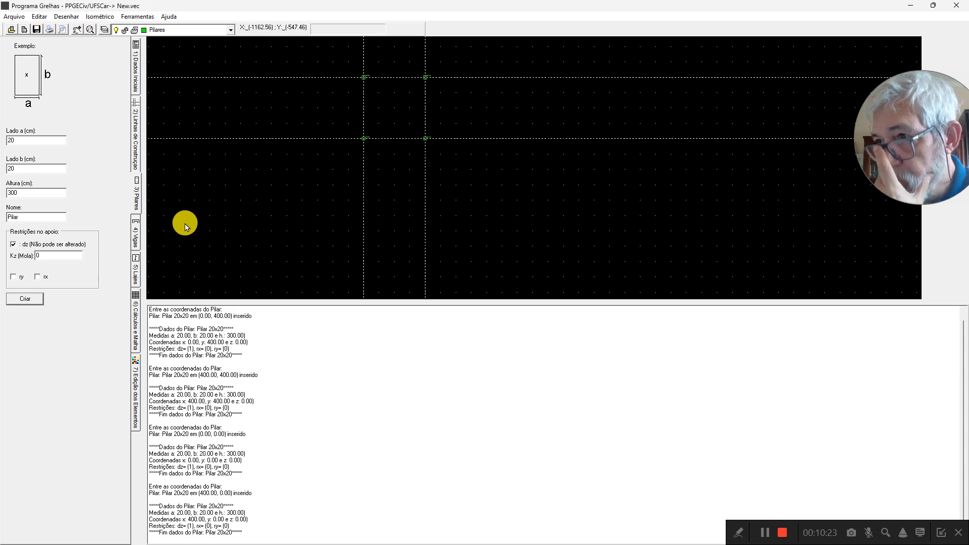
Define the beam cross-section with width b of 20 cm and height h of 100 cm.
left_click(135, 235)
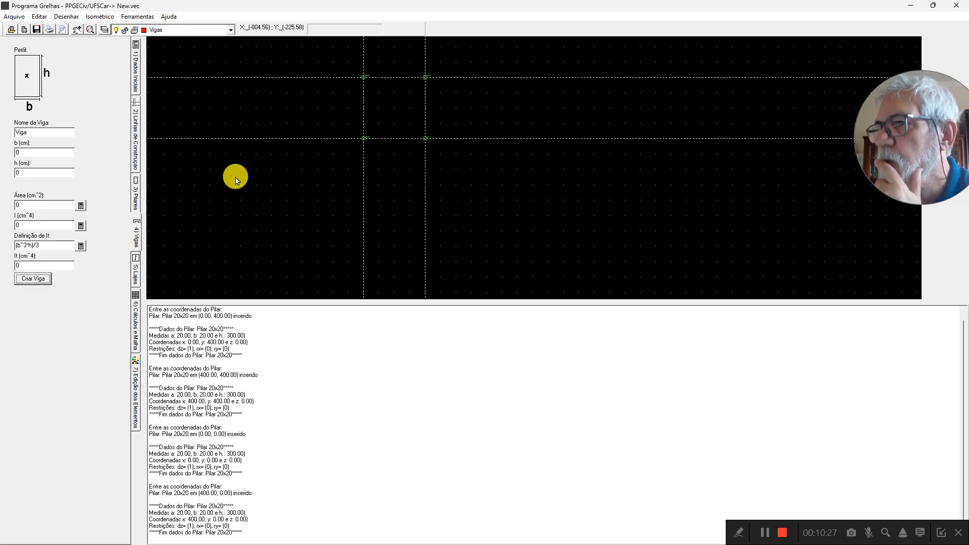
left_click(54, 152)
type("20")
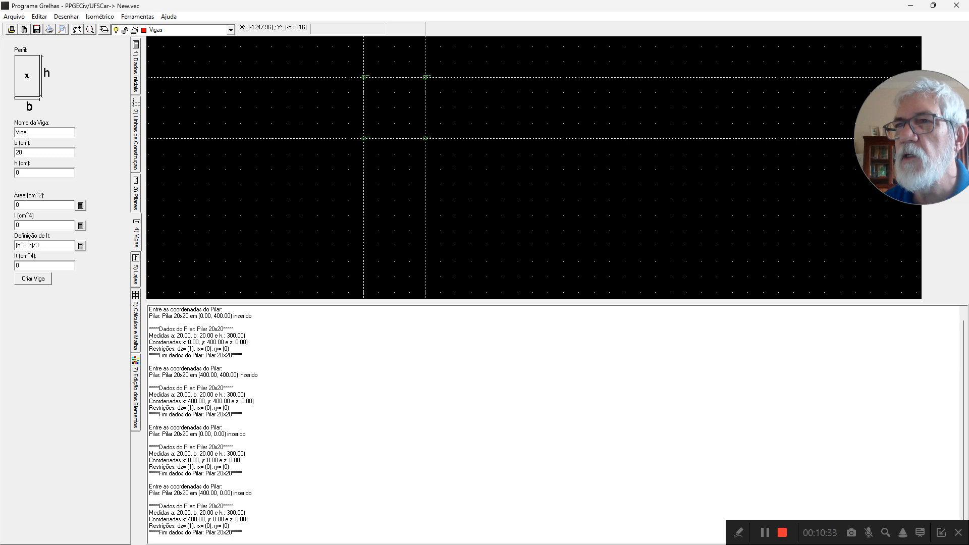
left_click(25, 172)
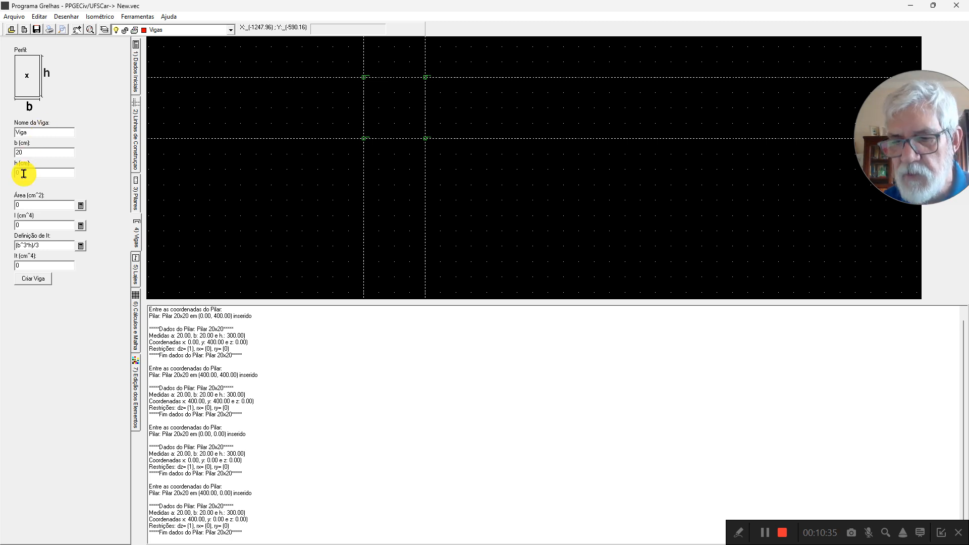
key("BackSpace")
type("100")
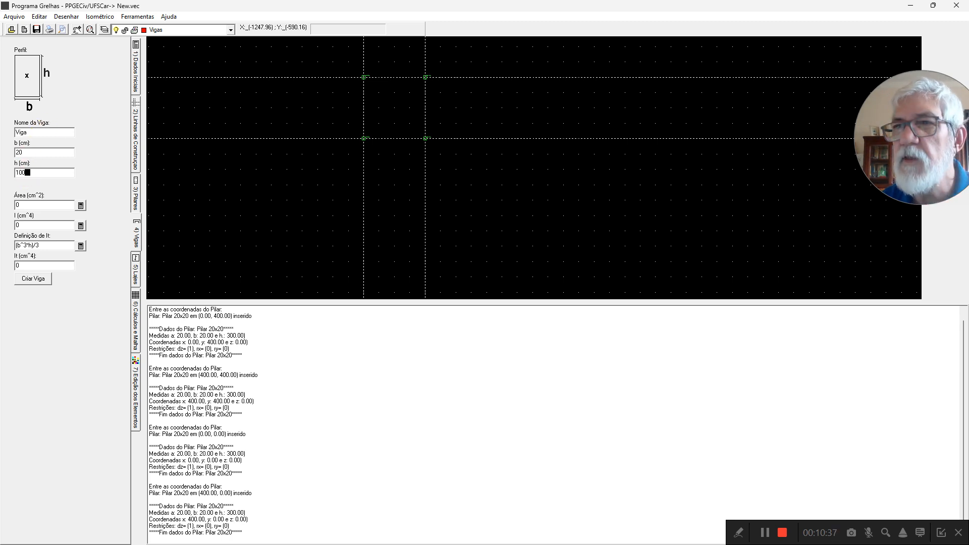
Calculate the beam's area, inertia I and torsional inertia It, using (b^3*h)/300 as the It definition.
left_click(81, 206)
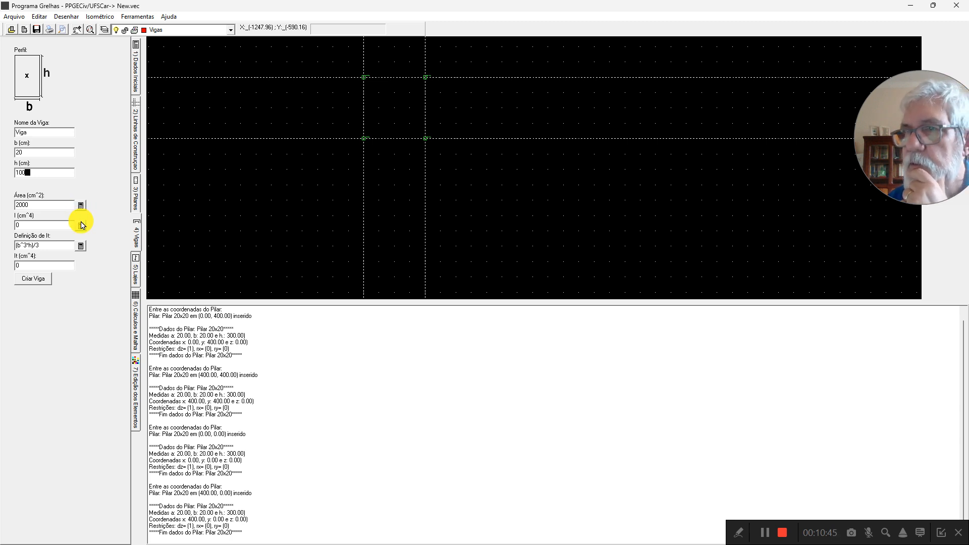
left_click(81, 226)
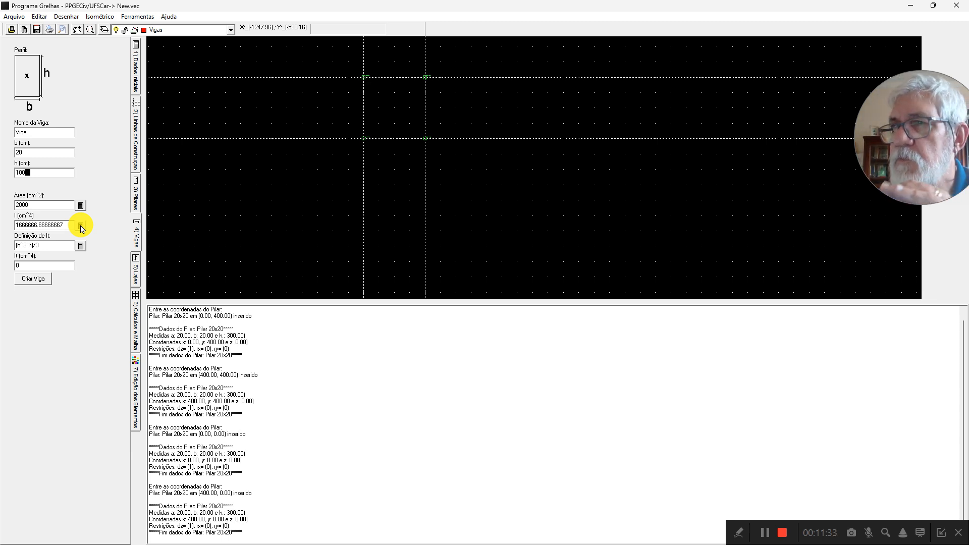
left_click(58, 245)
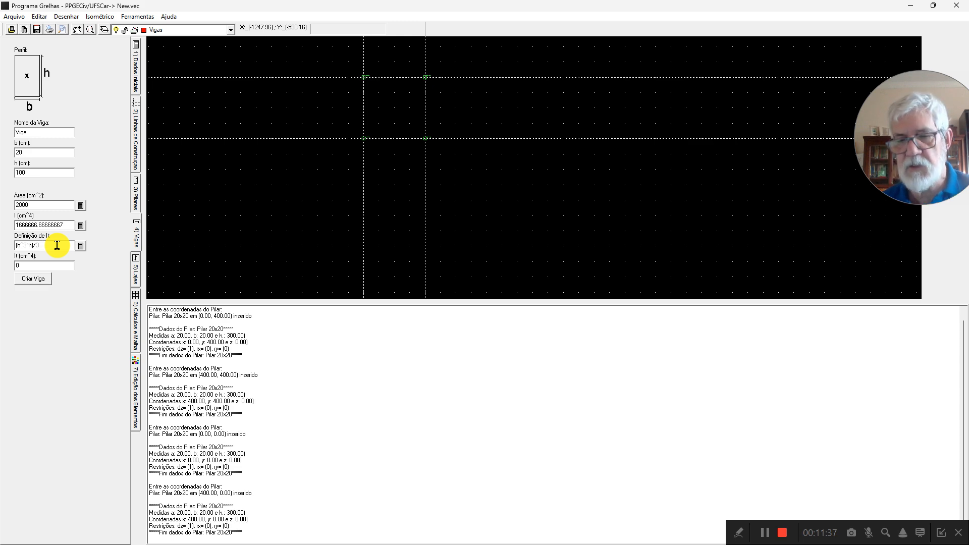
type("00")
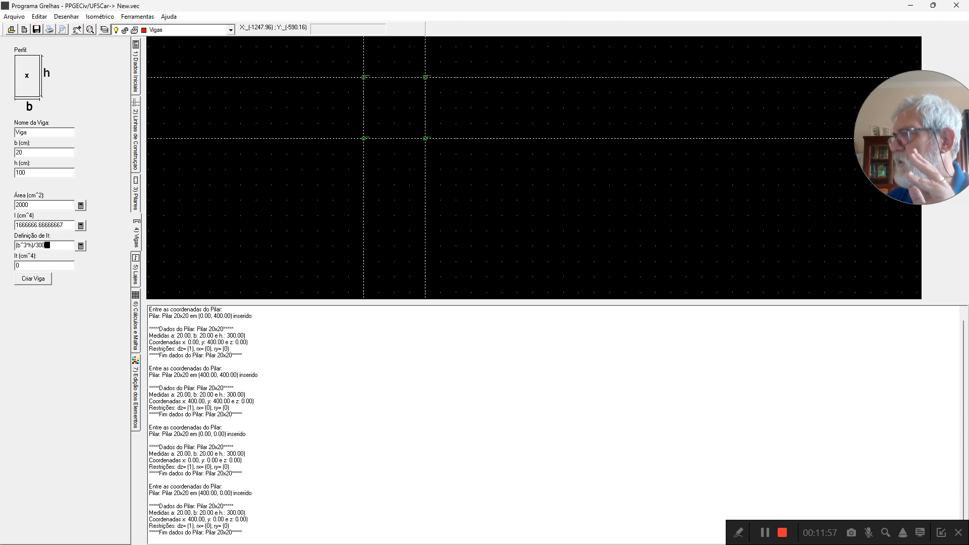
left_click(80, 246)
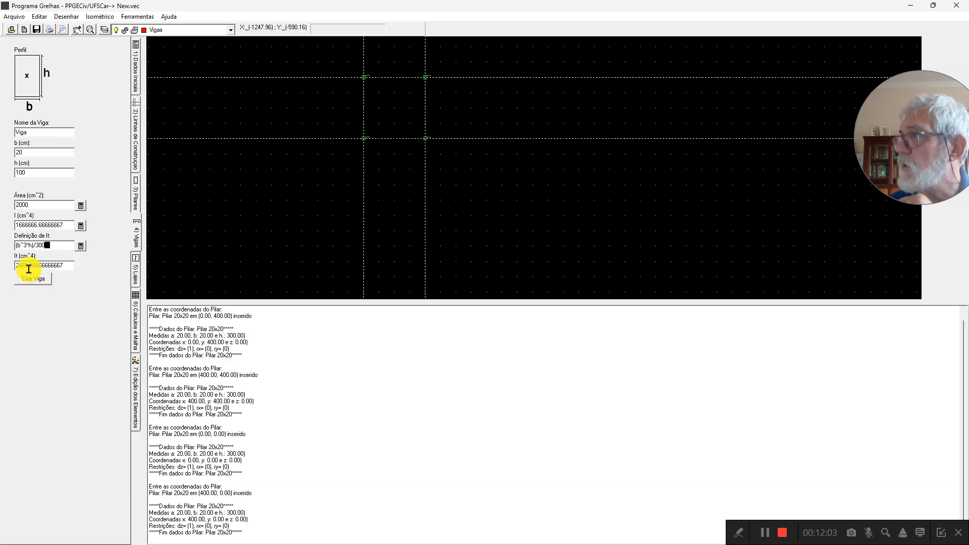
Create a 20x100 horizontal beam between the pillar centres at (0, 400) and (400, 400).
left_click(40, 280)
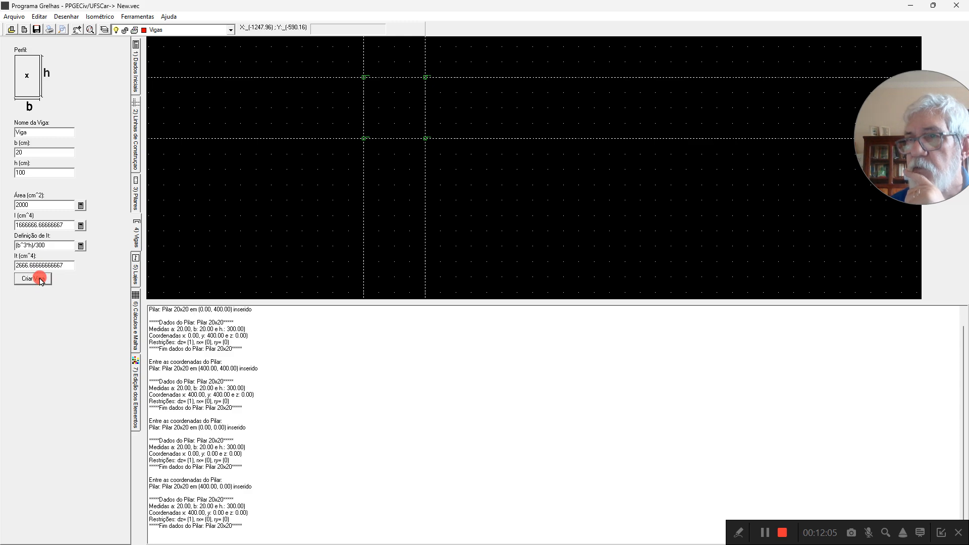
scroll(366, 71, "up", 1)
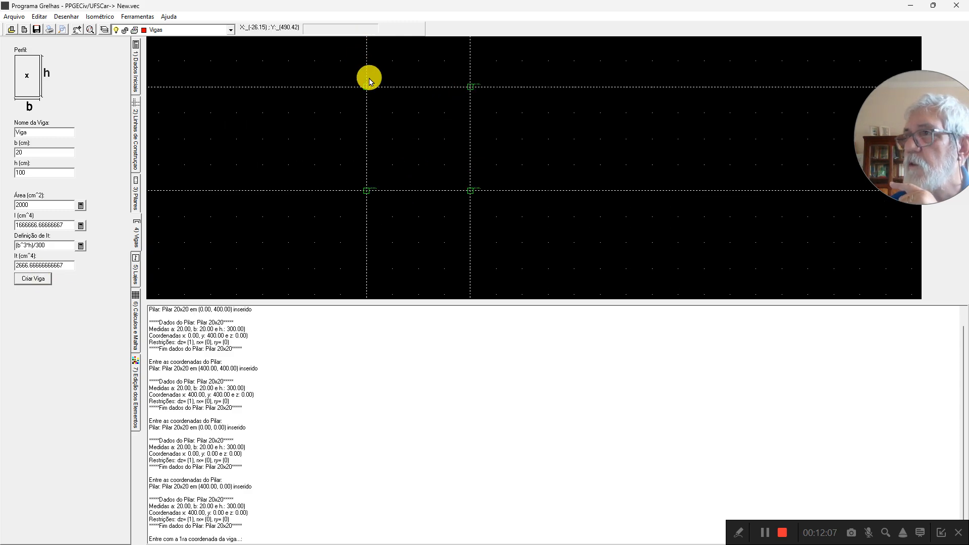
scroll(368, 78, "up", 2)
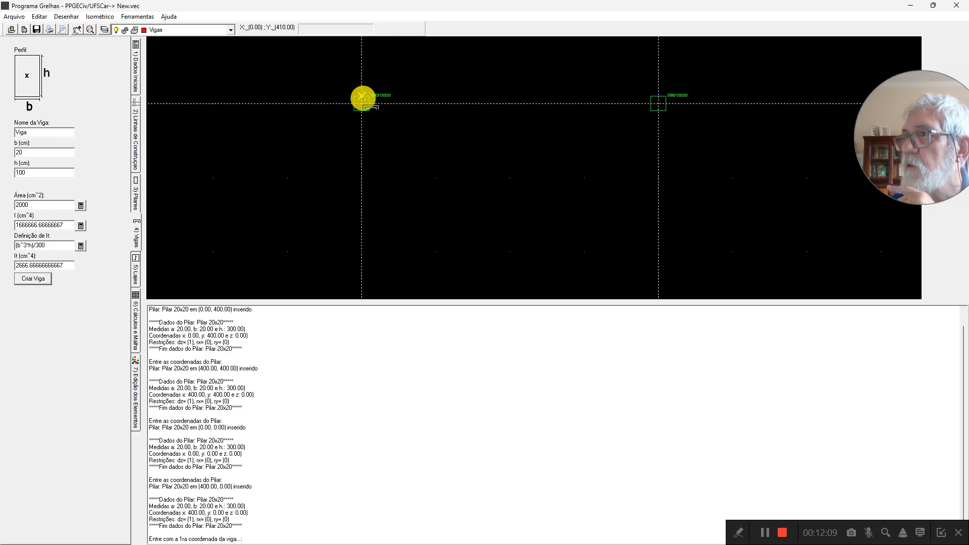
scroll(362, 97, "up", 1)
left_click(361, 105)
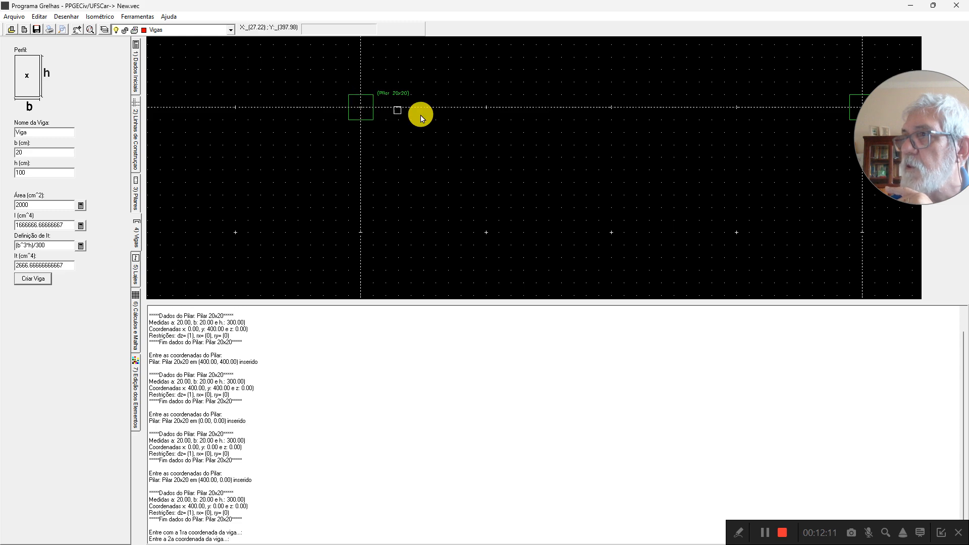
scroll(439, 110, "down", 2)
scroll(623, 108, "up", 3)
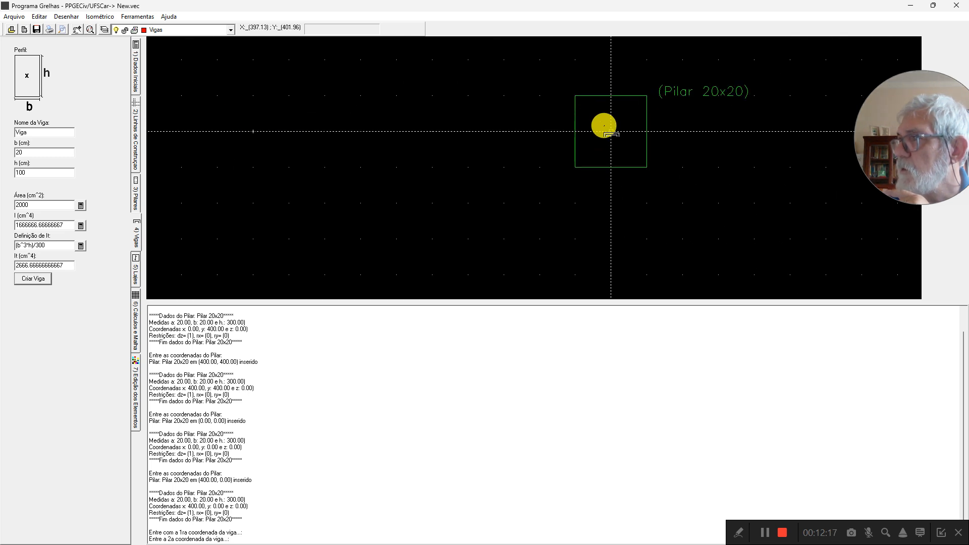
left_click(610, 130)
scroll(603, 143, "down", 4)
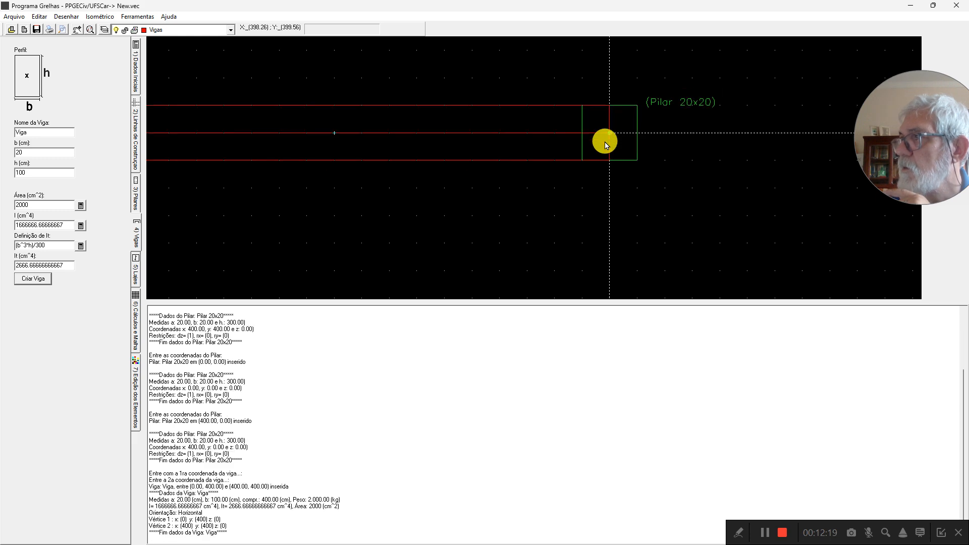
Create a second horizontal beam between the pillar centres at (0, 0) and (400, 0).
scroll(540, 244, "up", 5)
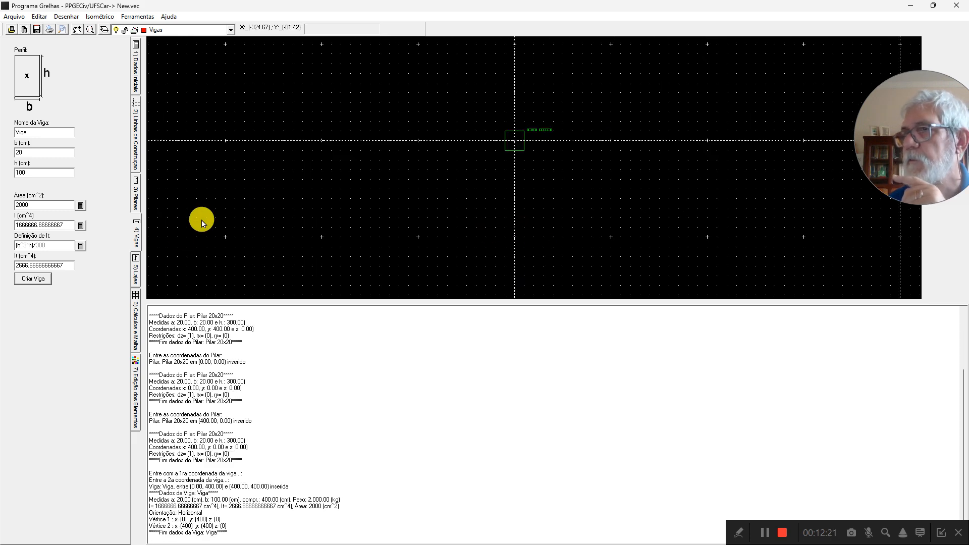
left_click(32, 280)
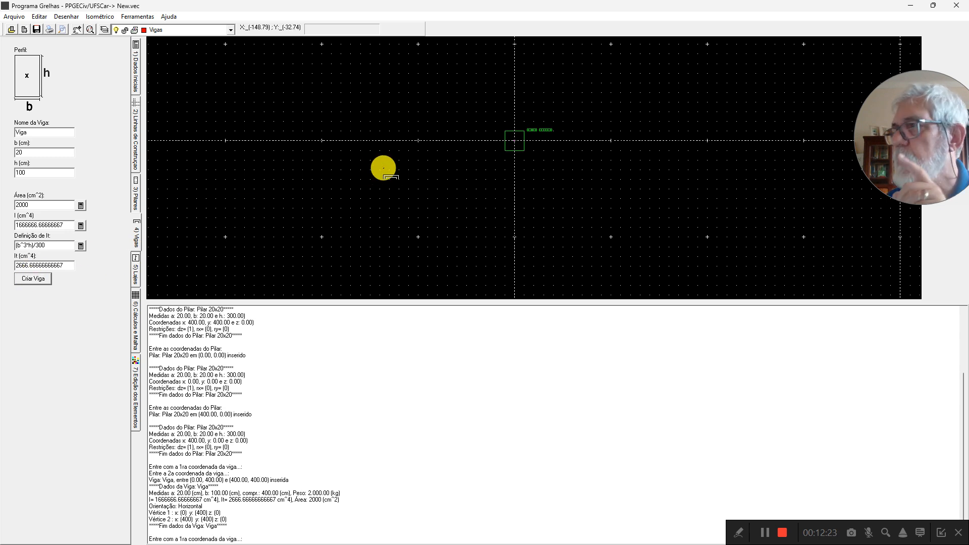
scroll(565, 118, "up", 3)
scroll(457, 166, "up", 2)
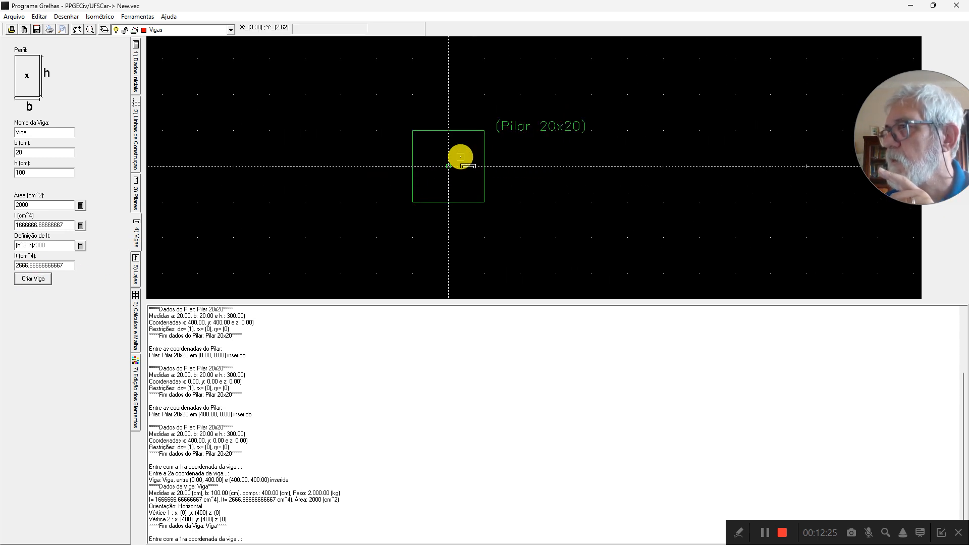
left_click(448, 165)
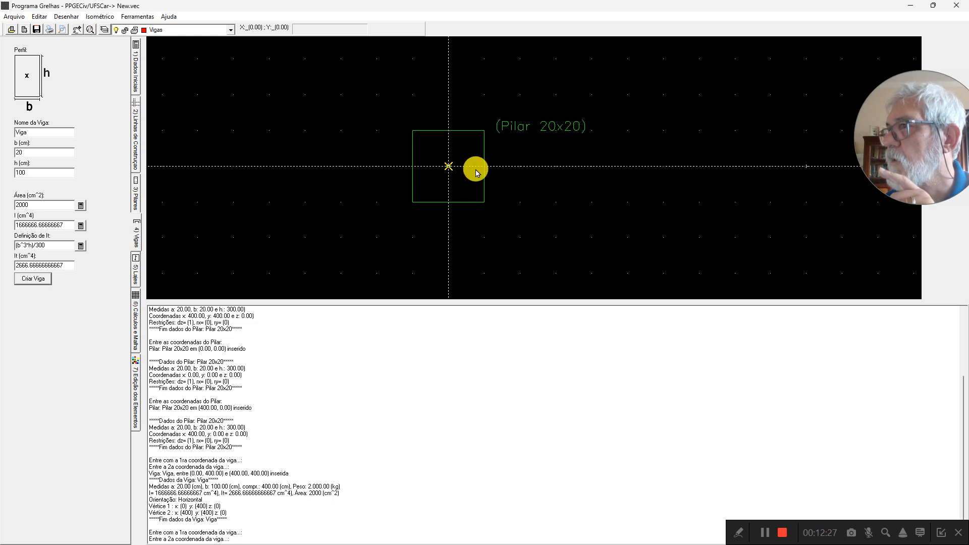
scroll(477, 167, "down", 2)
scroll(589, 180, "down", 2)
scroll(671, 181, "up", 4)
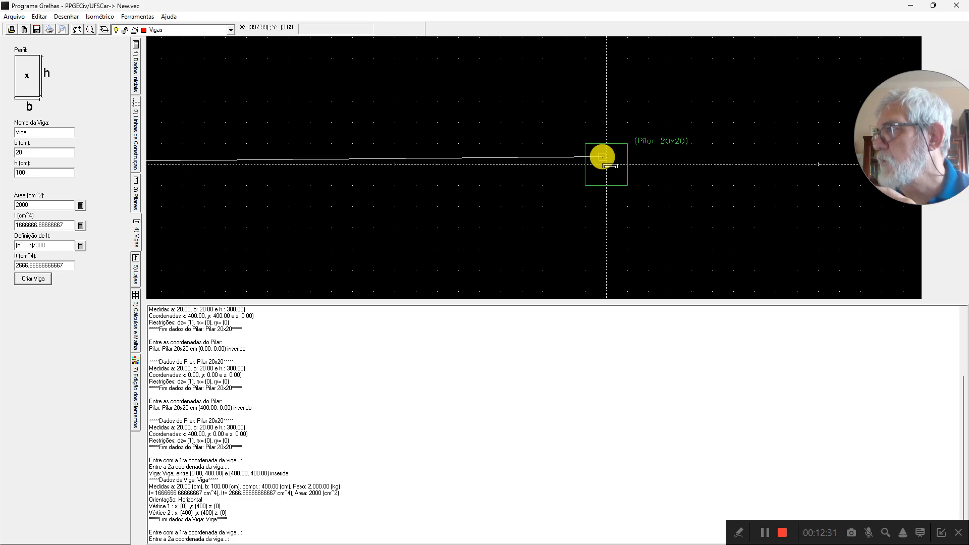
left_click(606, 164)
scroll(513, 188, "down", 3)
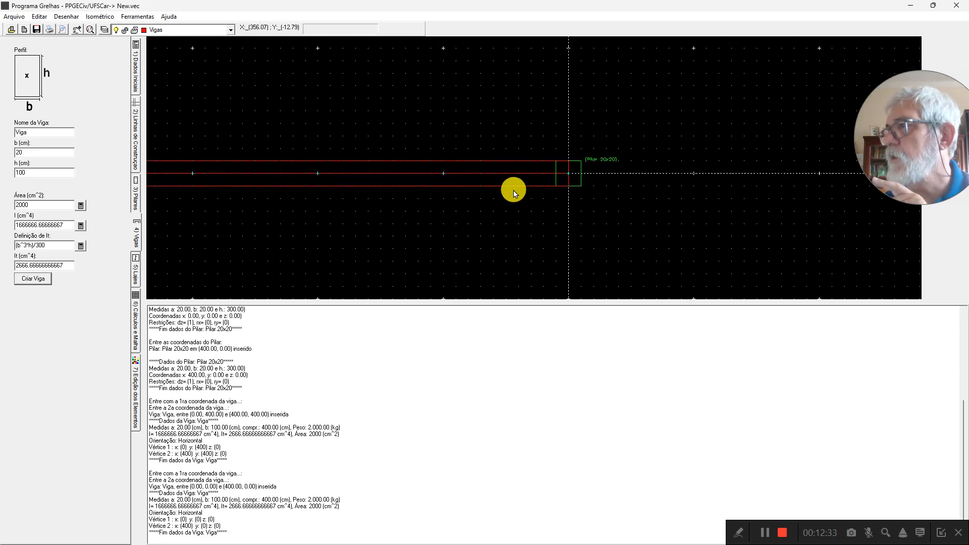
Create a vertical beam from the pillar centre at (0, 0) to the one at (0, 400).
left_click(30, 279)
scroll(454, 202, "up", 5)
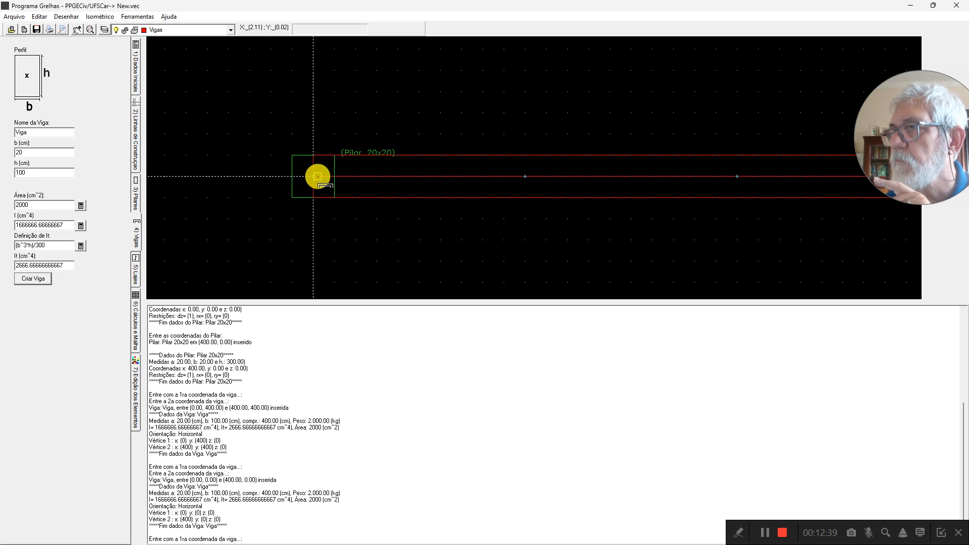
left_click(313, 176)
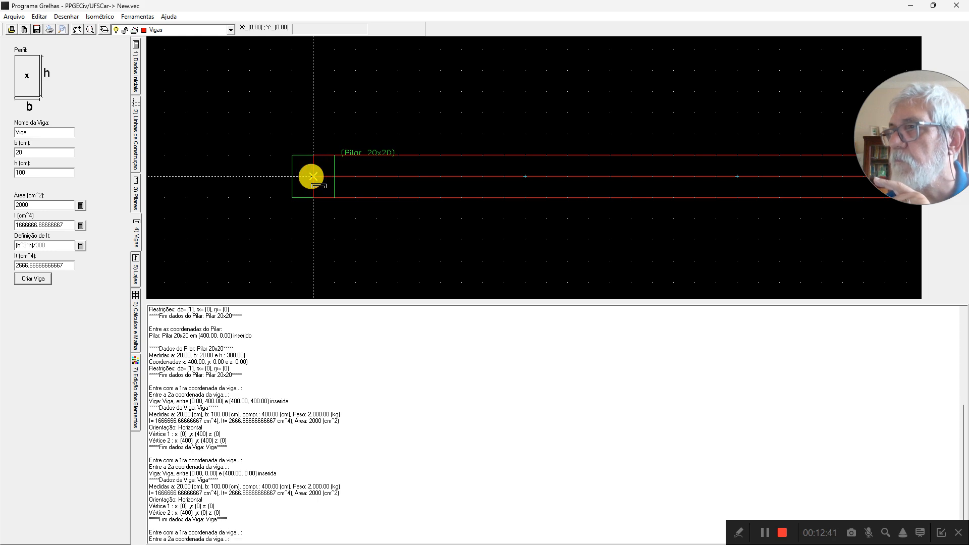
scroll(312, 171, "down", 2)
scroll(315, 147, "down", 4)
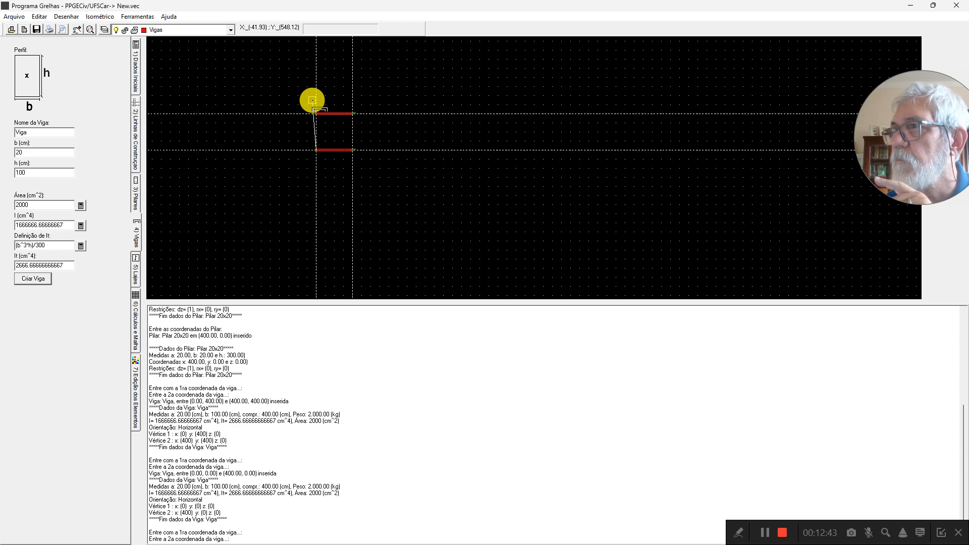
scroll(313, 106, "up", 1)
scroll(316, 111, "up", 3)
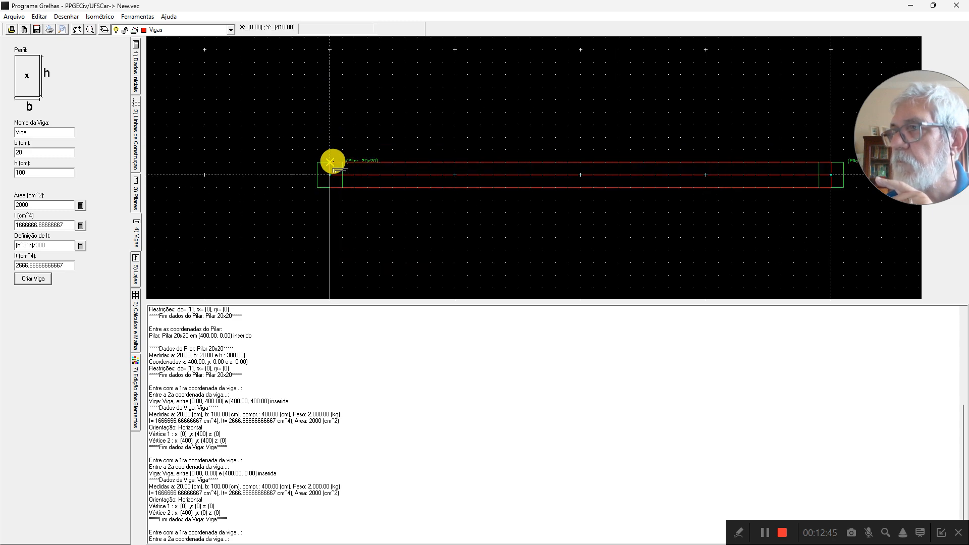
left_click(330, 175)
scroll(331, 175, "down", 4)
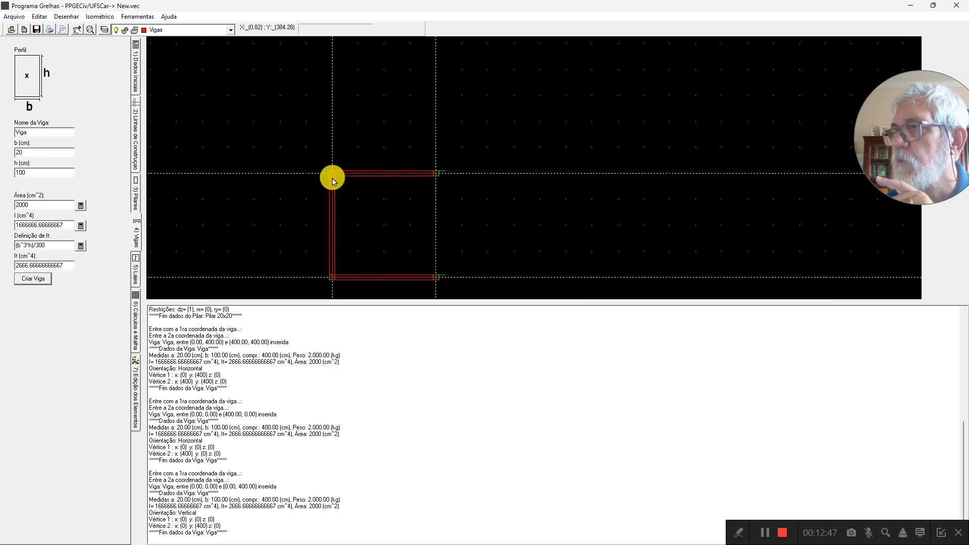
Close the beam outline with a vertical beam from the pillar centre at (400, 0) to (400, 400).
left_click(33, 278)
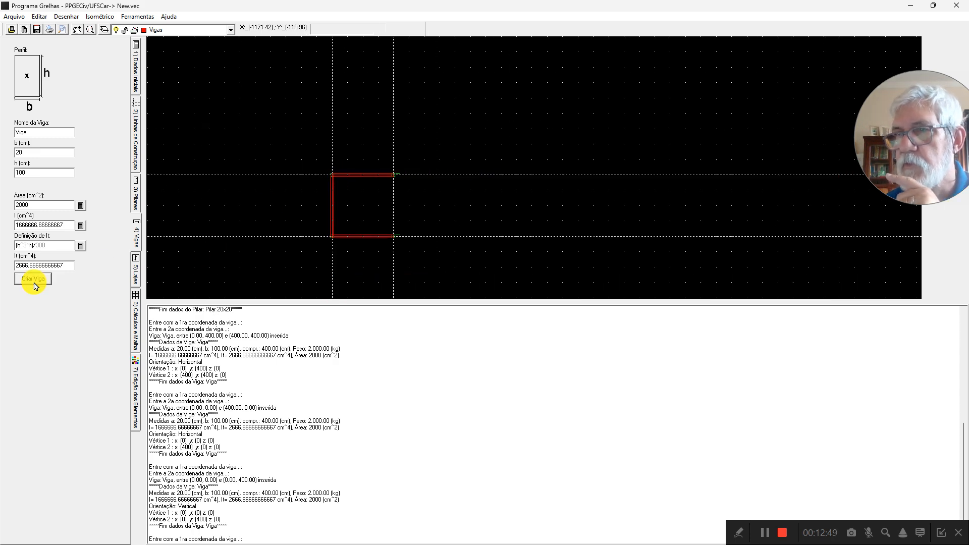
scroll(399, 232, "up", 4)
scroll(399, 231, "up", 3)
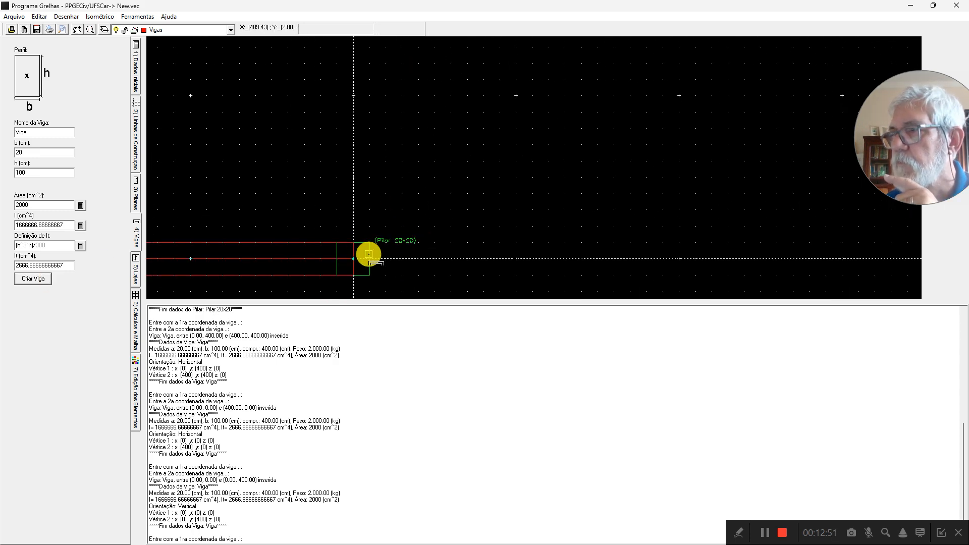
left_click(353, 258)
scroll(356, 253, "down", 7)
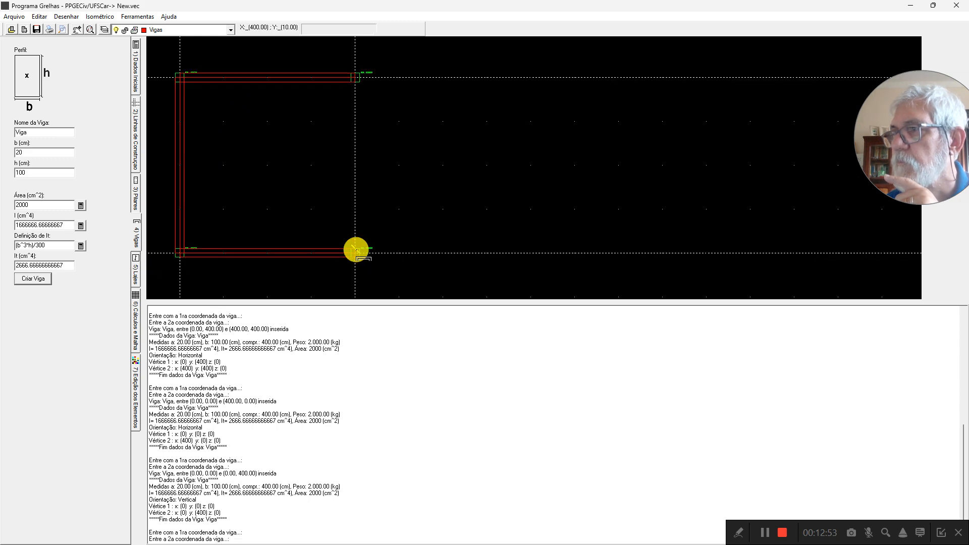
scroll(347, 153, "up", 5)
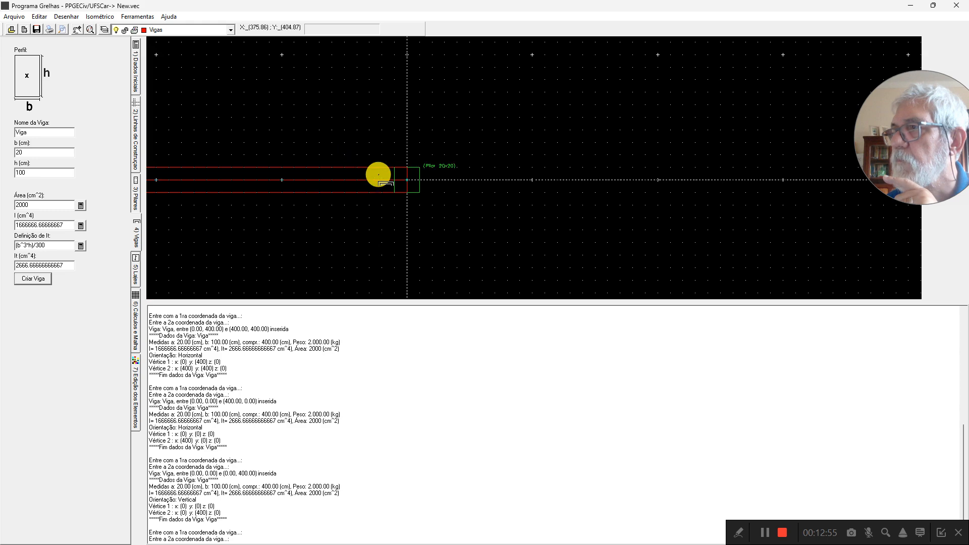
left_click(408, 179)
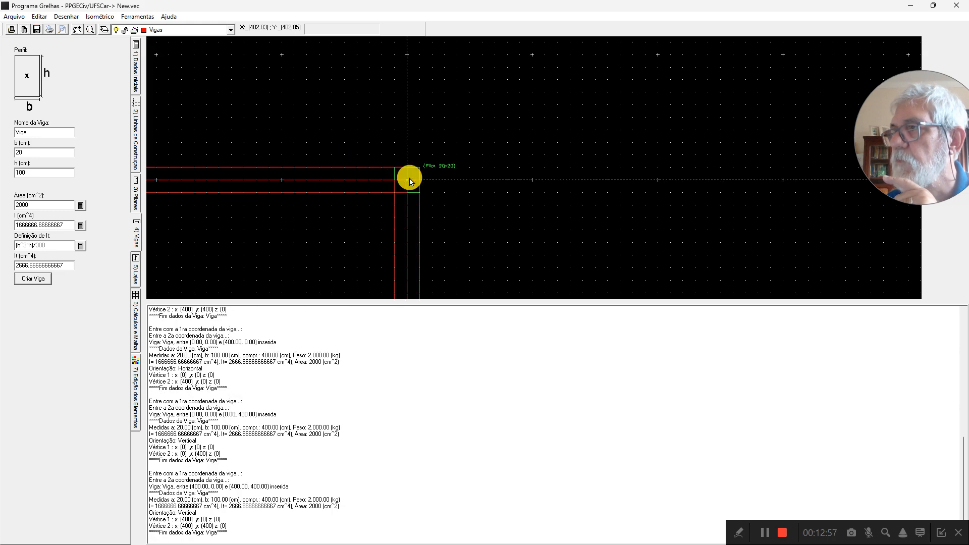
scroll(409, 183, "down", 3)
scroll(410, 187, "down", 2)
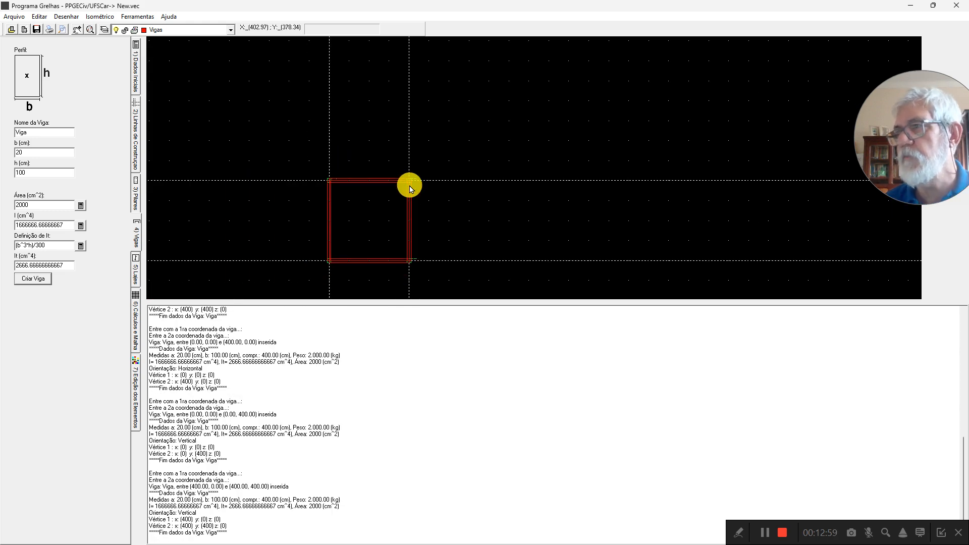
Set the new slab's thickness to 10 cm and its name to 1.
scroll(410, 190, "down", 1)
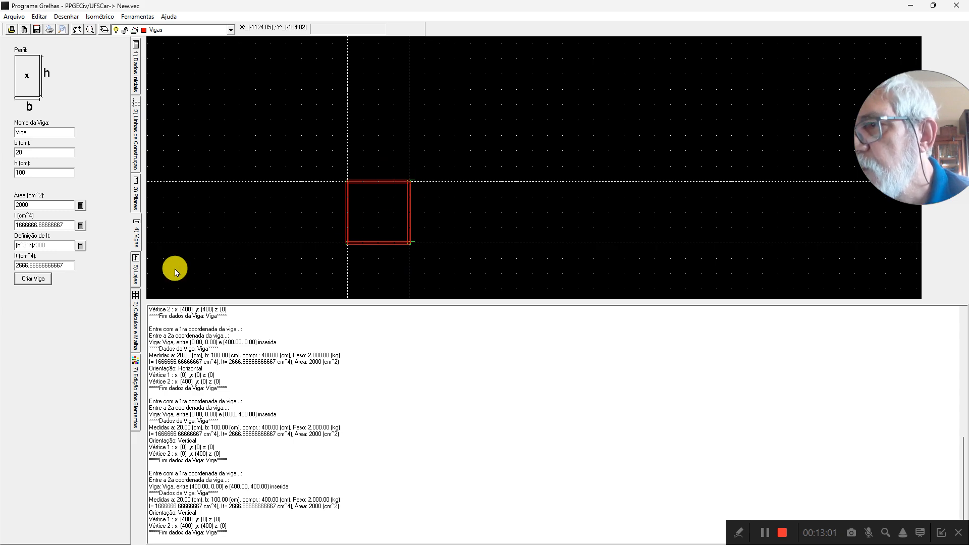
left_click(137, 271)
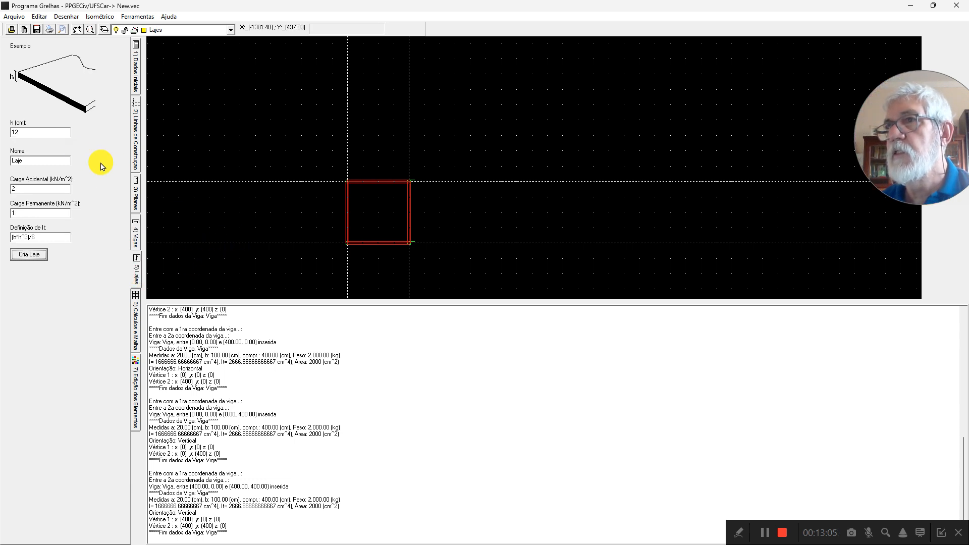
left_click_drag(61, 133, 2, 130)
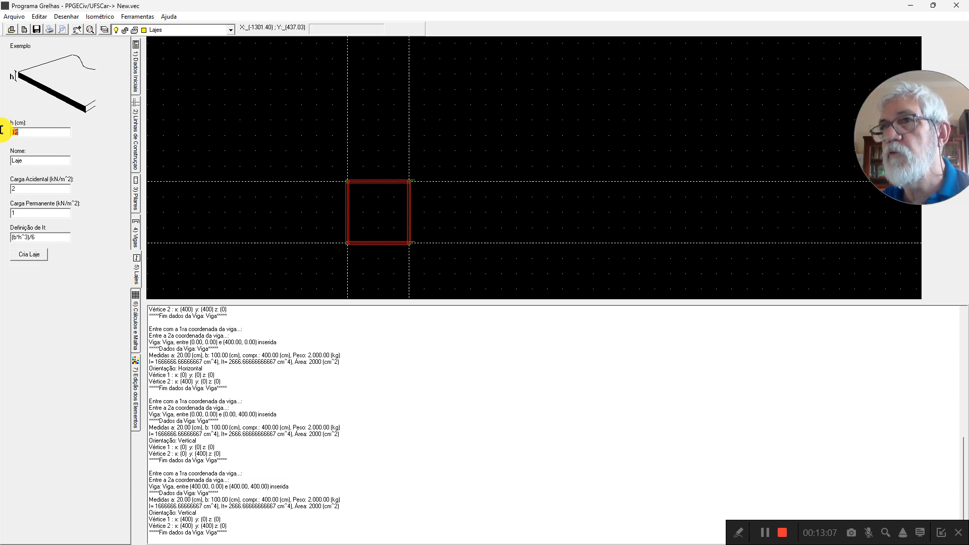
type("10")
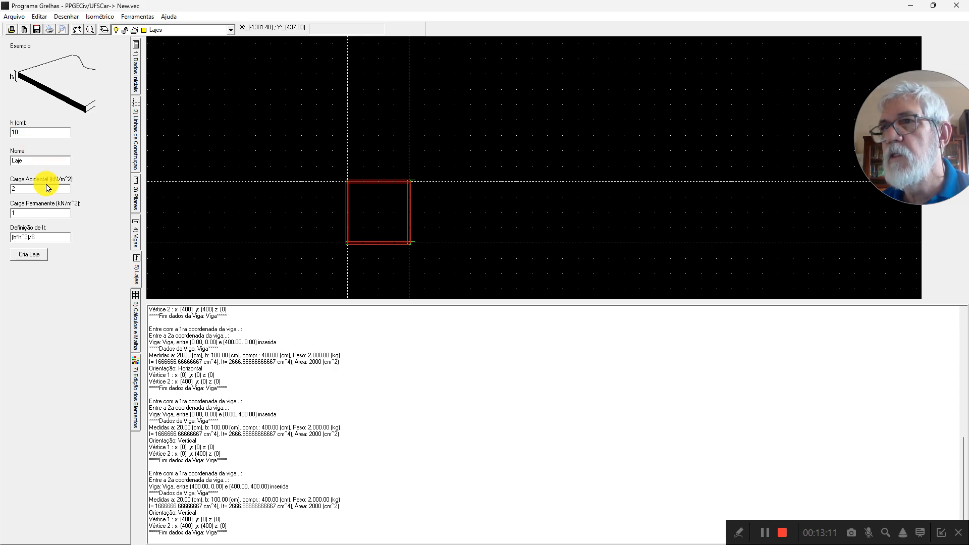
left_click_drag(45, 162, 12, 161)
type("1")
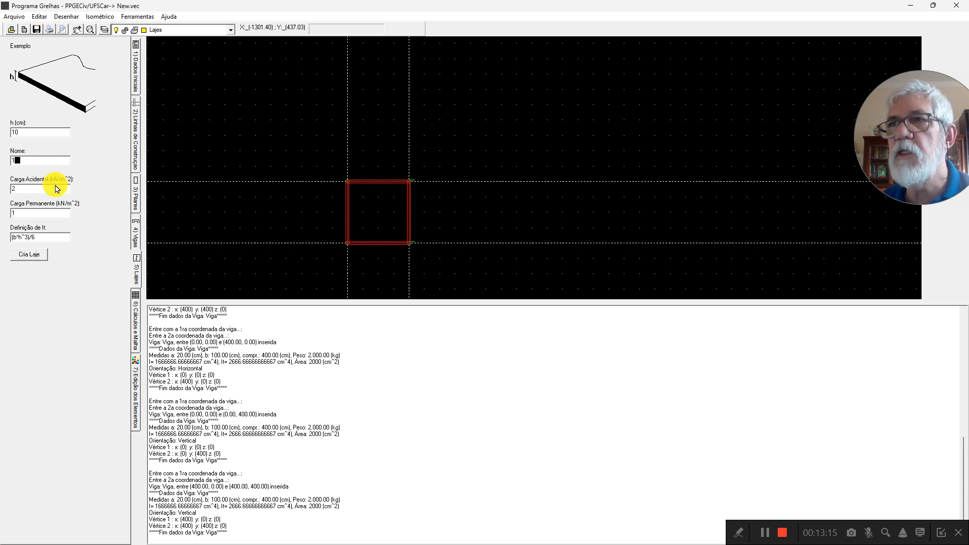
Set the slab's accidental load to 5 kN/m², keeping the permanent load at 1 kN/m².
left_click(58, 188)
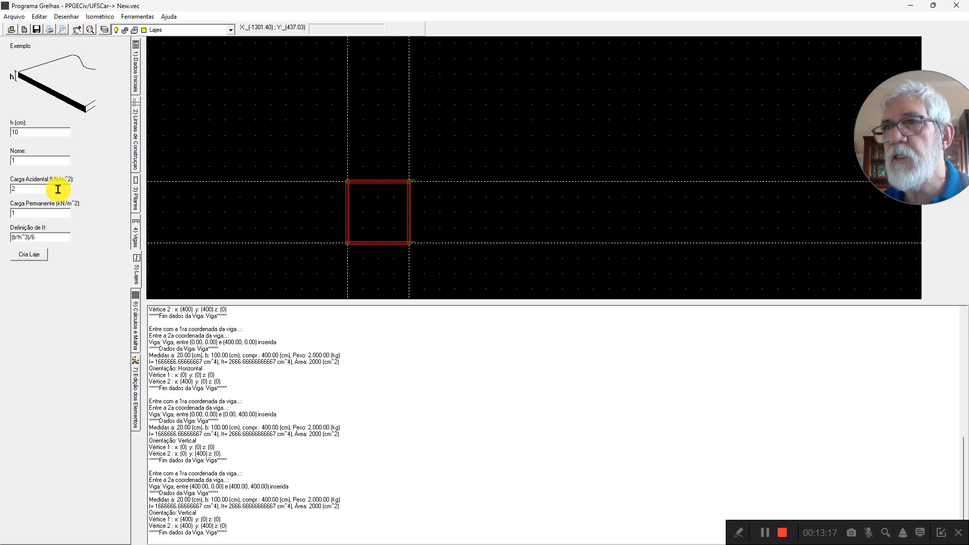
left_click_drag(58, 189, 9, 193)
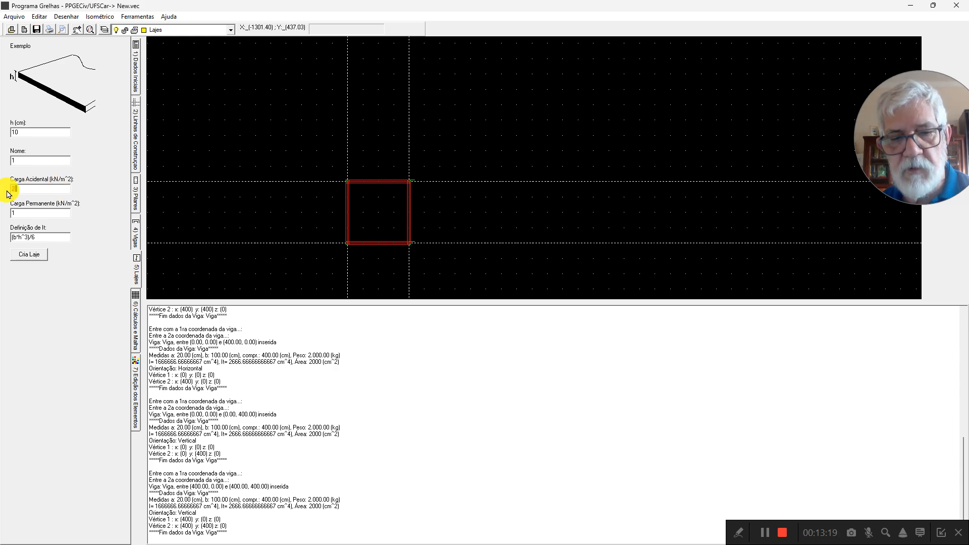
type("5")
left_click(68, 212)
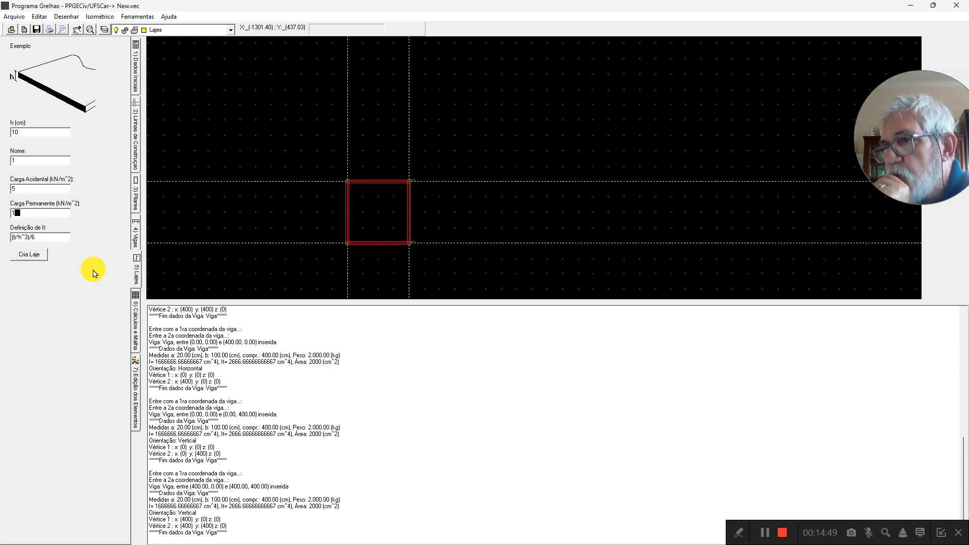
Create the slab between the opposite pillar centres at (0, 400) and (400, 0).
left_click(37, 255)
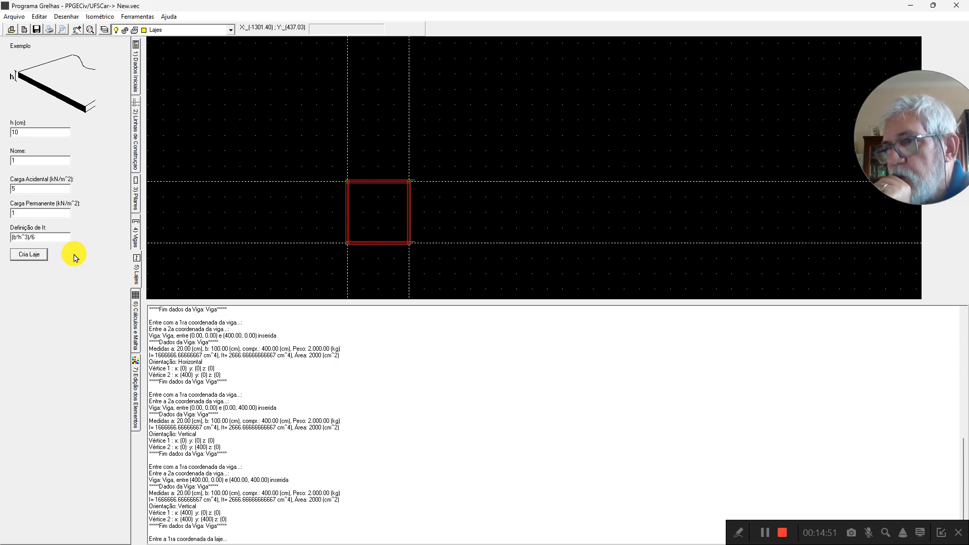
scroll(419, 223, "up", 1)
scroll(310, 177, "up", 2)
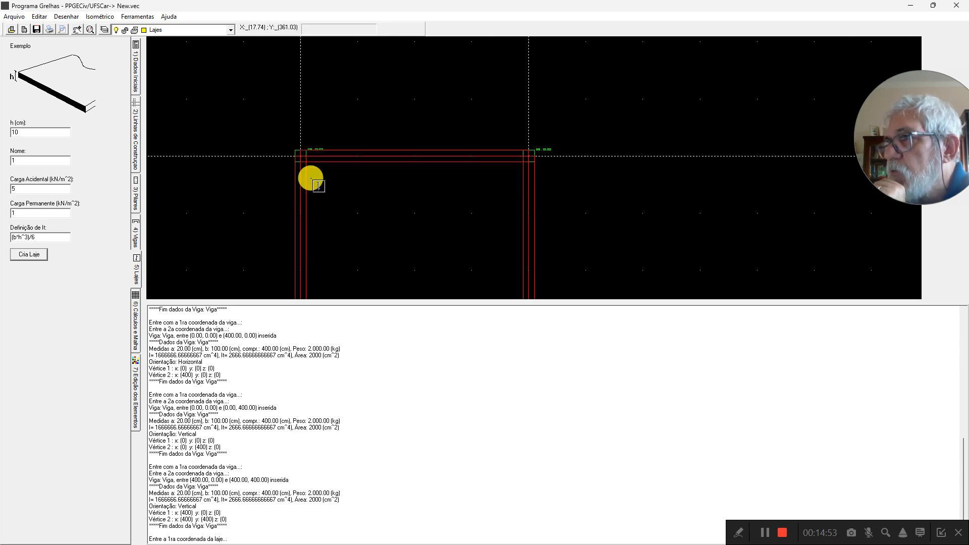
left_click(298, 150)
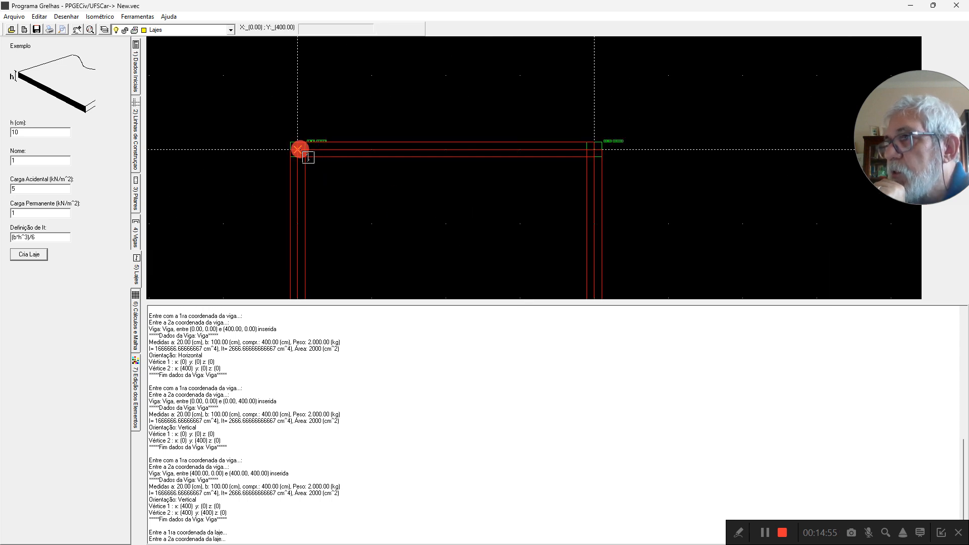
scroll(374, 209, "down", 2)
scroll(488, 270, "down", 2)
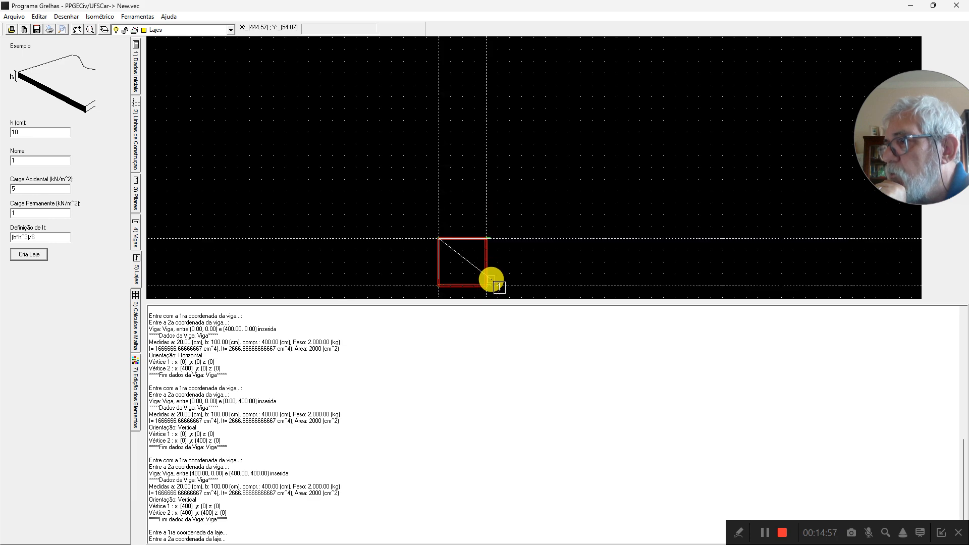
scroll(491, 278, "up", 2)
scroll(491, 281, "down", 1)
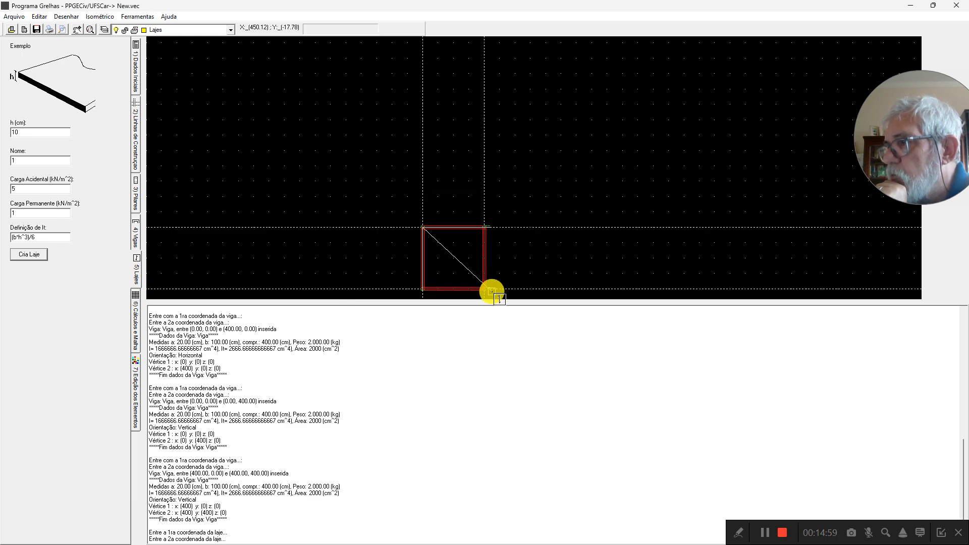
scroll(491, 291, "up", 4)
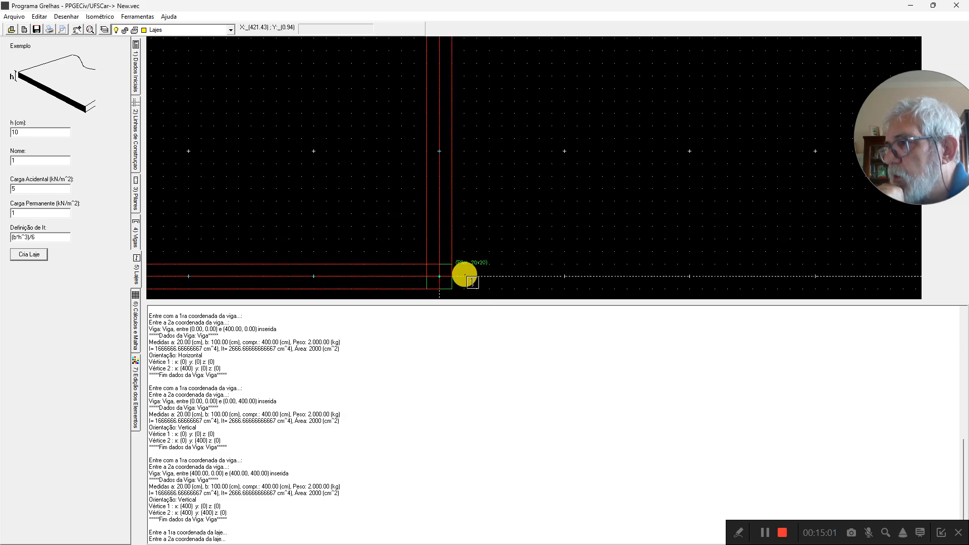
left_click(442, 277)
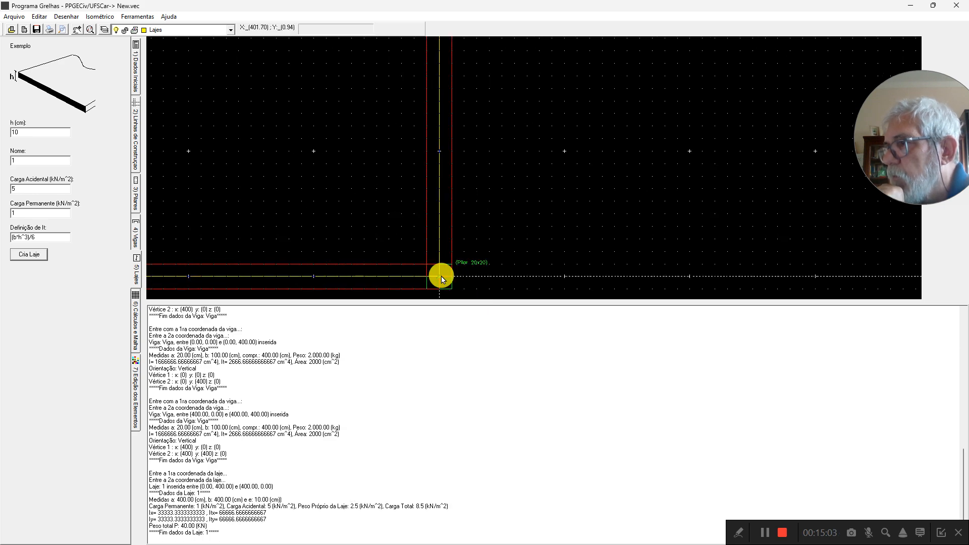
scroll(441, 280, "down", 1)
scroll(442, 279, "down", 2)
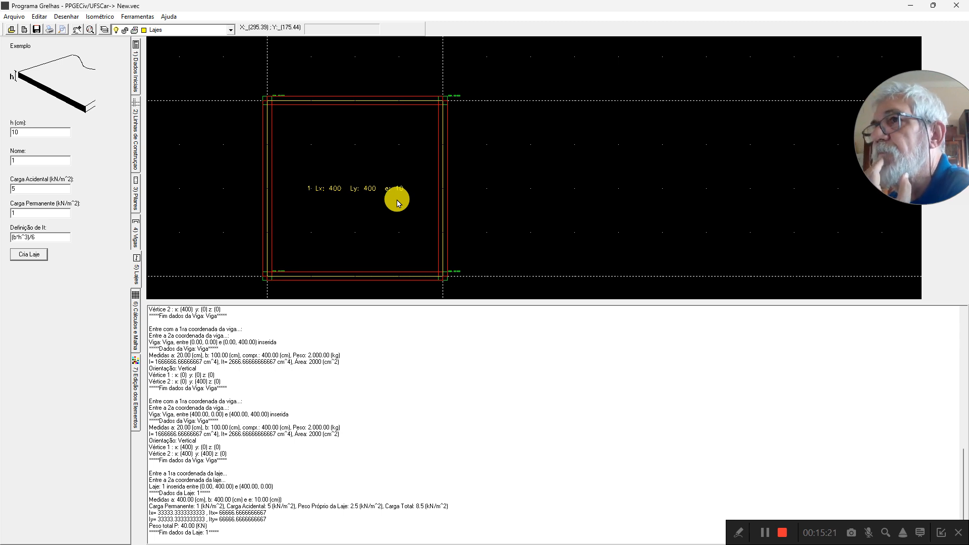
Generate the main equivalent grid with 8 divisions in X and 8 divisions in Y.
left_click(136, 332)
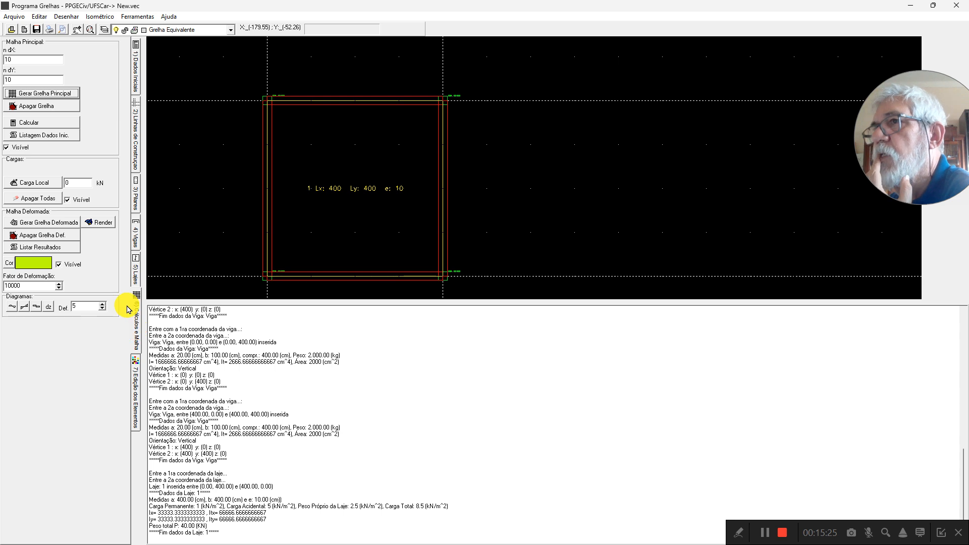
left_click(37, 60)
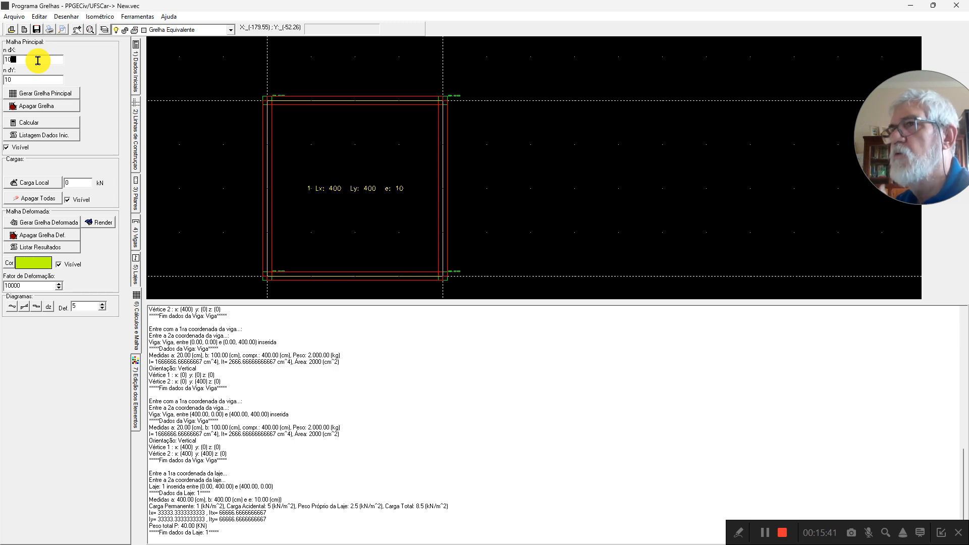
key("BackSpace")
key("BackSpace")
key("BackSpace")
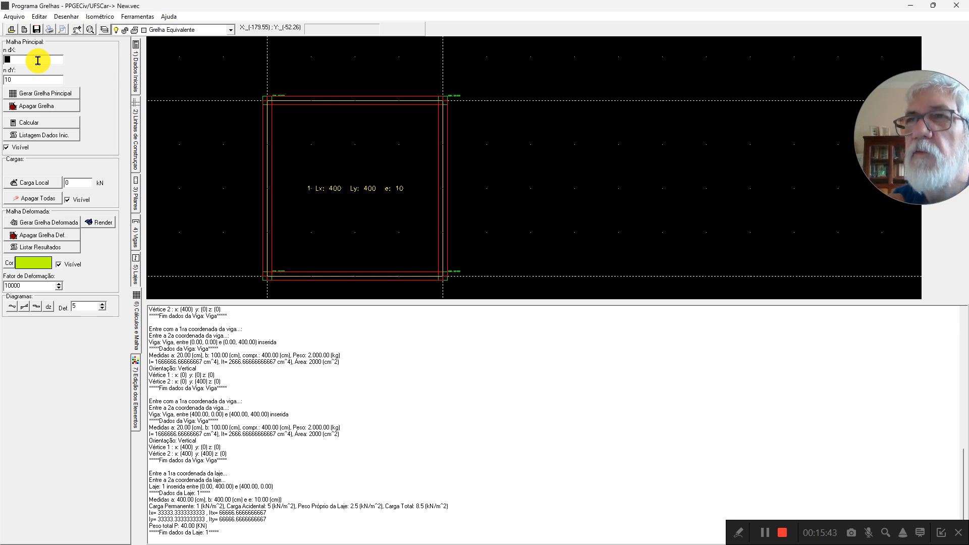
type("8")
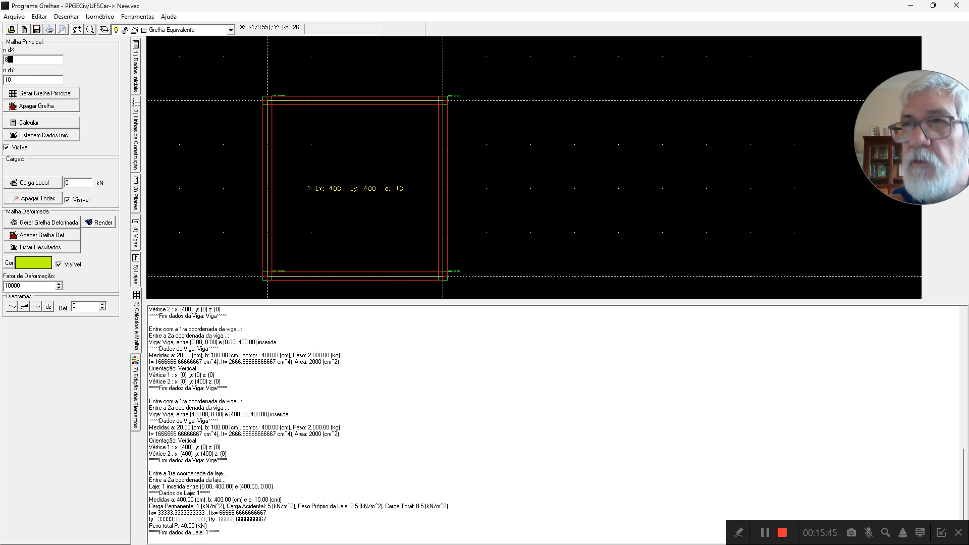
left_click(38, 81)
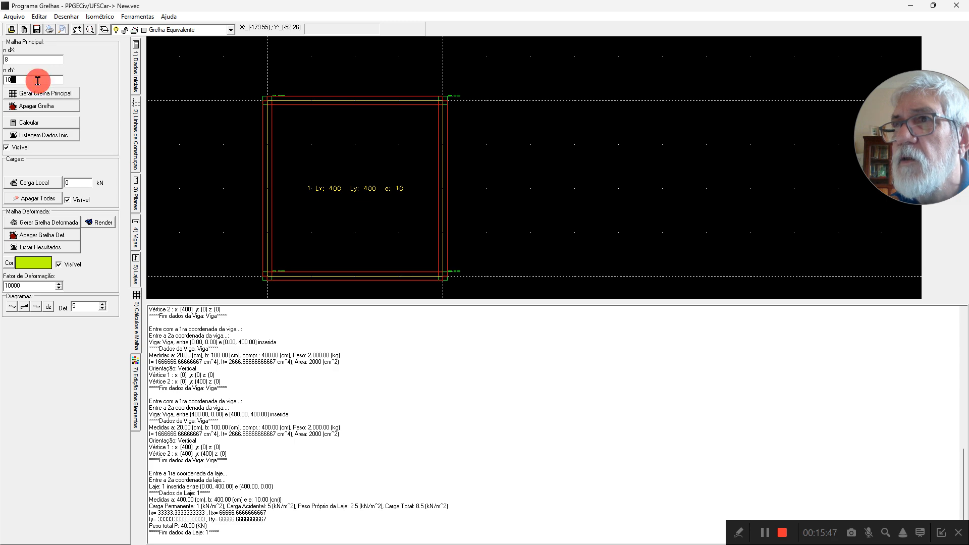
key("BackSpace")
key("BackSpace")
type("8")
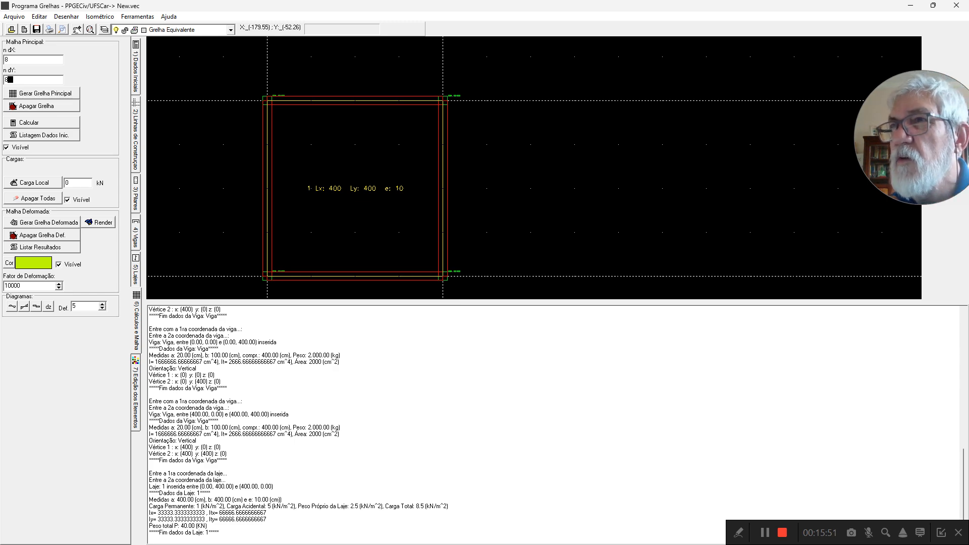
left_click(49, 96)
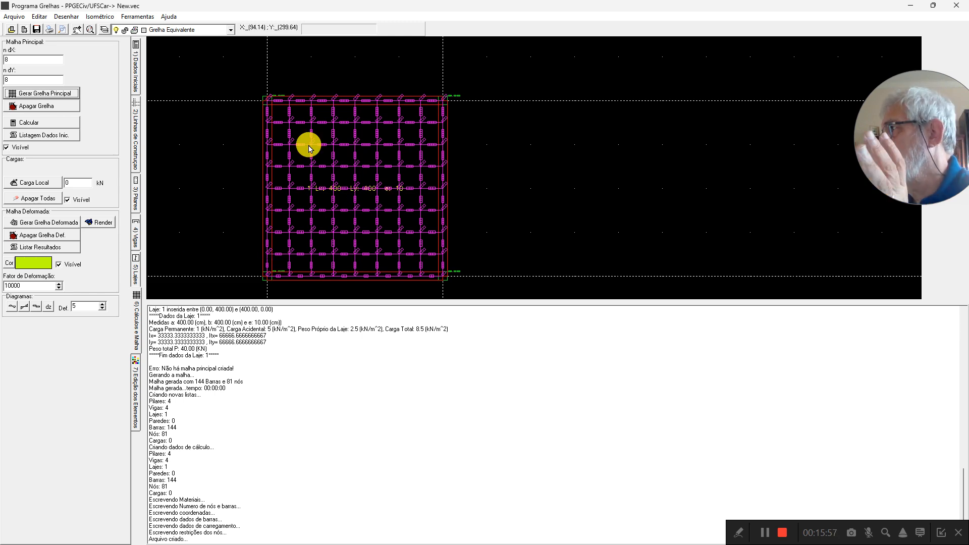
Examine the node and bar numbering of the generated grid along its edges and at the corner pillars.
scroll(313, 99, "up", 5)
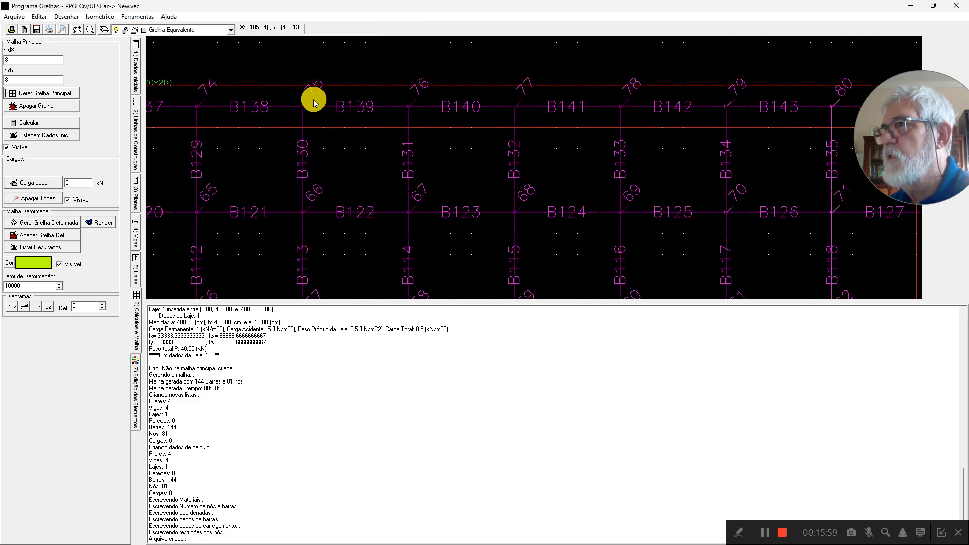
scroll(313, 102, "down", 4)
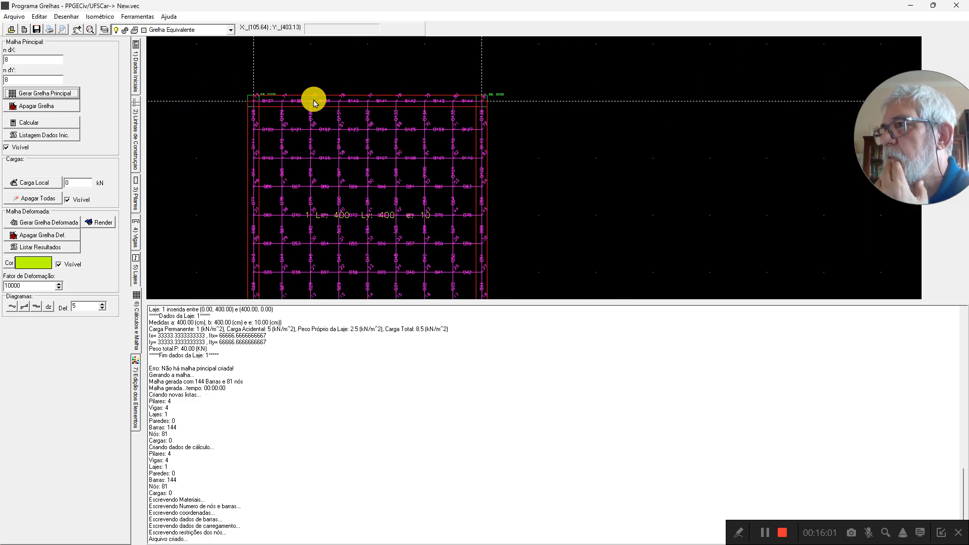
scroll(313, 103, "down", 2)
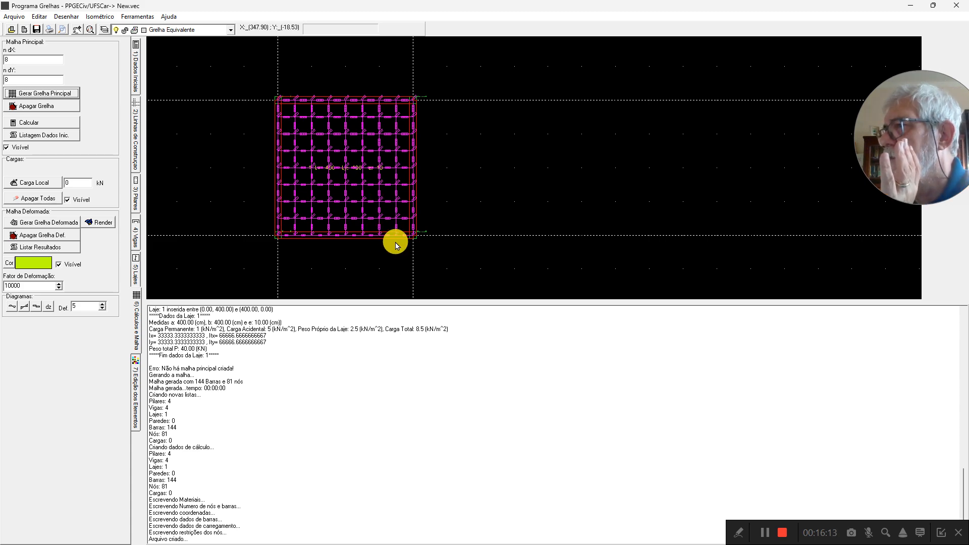
scroll(410, 239, "up", 2)
scroll(204, 234, "up", 3)
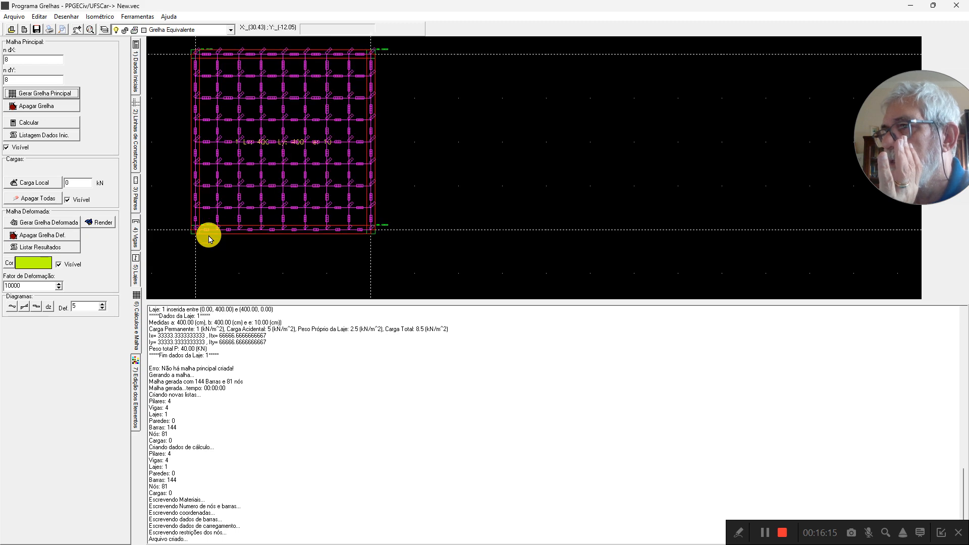
scroll(198, 238, "up", 2)
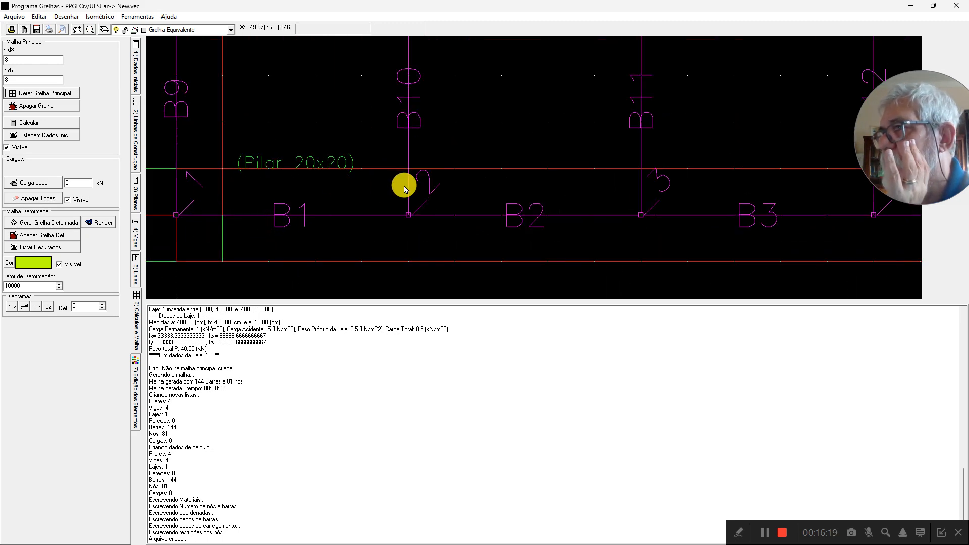
scroll(392, 196, "down", 3)
scroll(393, 196, "down", 5)
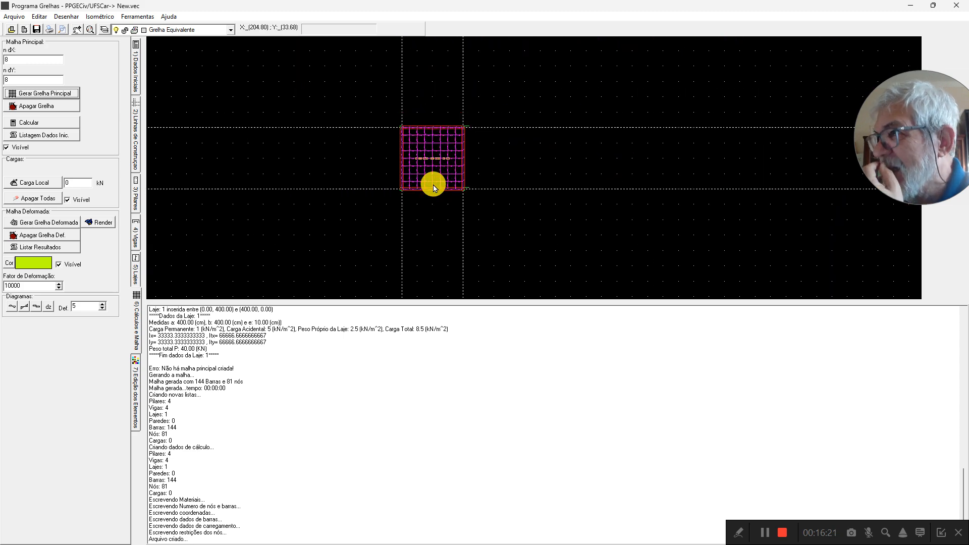
scroll(465, 139, "up", 2)
scroll(465, 140, "up", 4)
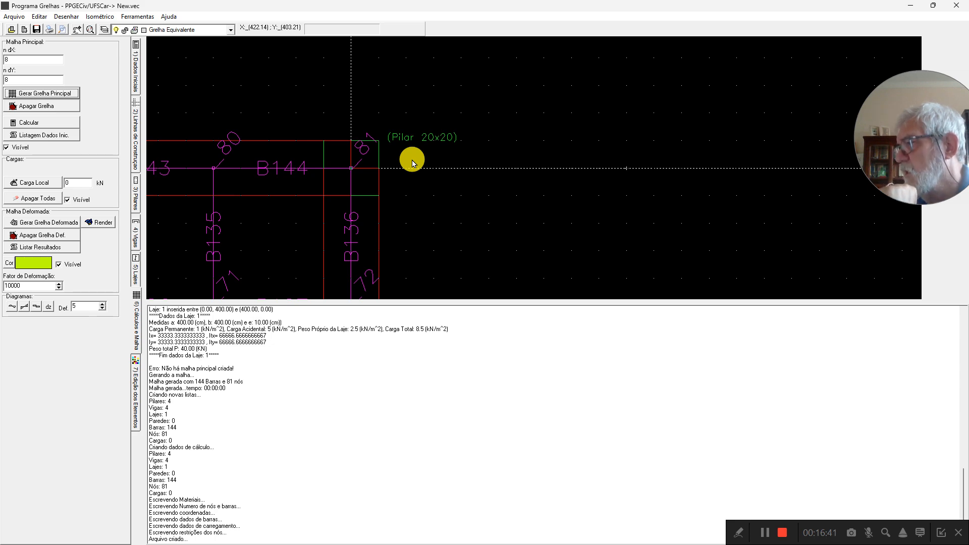
scroll(412, 163, "down", 4)
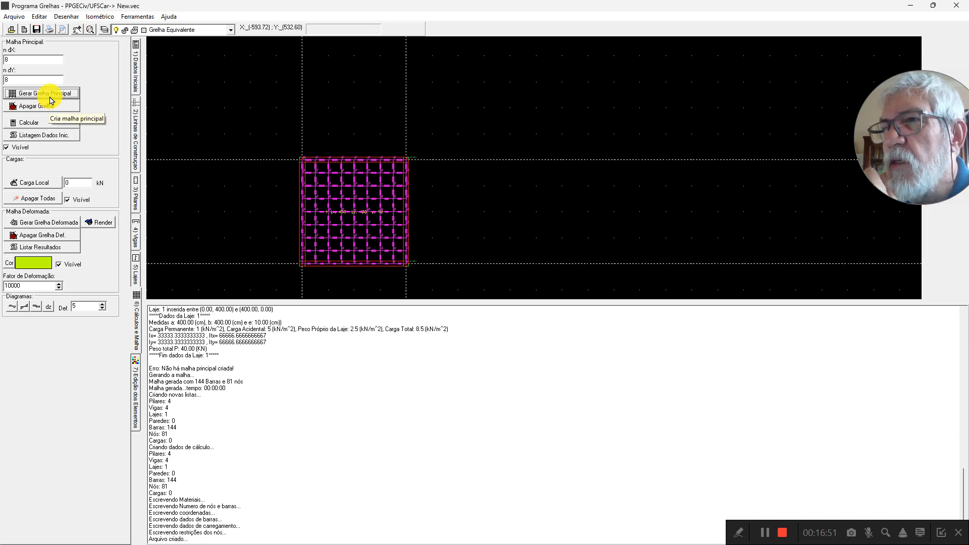
Calculate the equivalent grid and generate its deformed mesh.
left_click(44, 123)
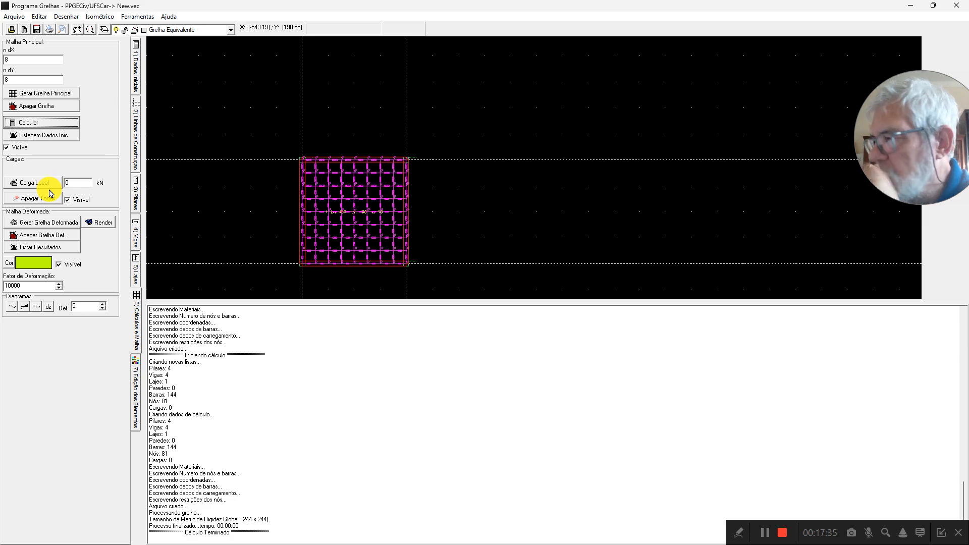
left_click(58, 228)
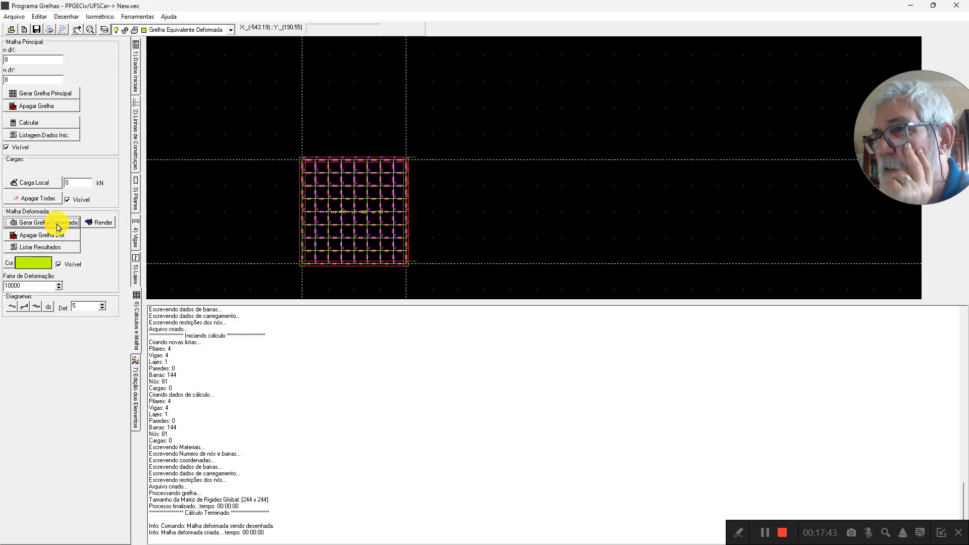
Render the deformed mesh in 3D and slightly adjust its vertical deformation scale.
left_click(99, 223)
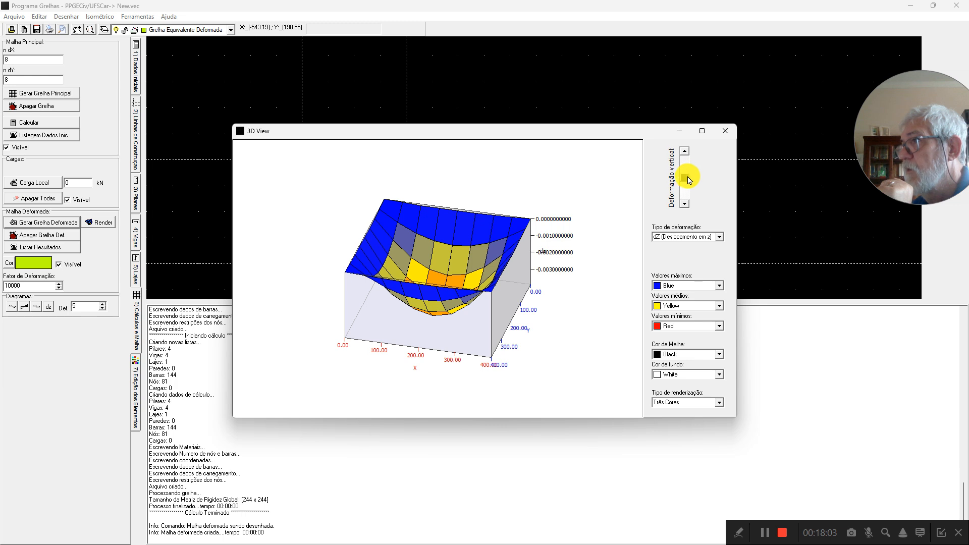
mouse_move(684, 177)
left_mouse_down()
mouse_move(687, 195)
mouse_move(686, 157)
mouse_move(684, 179)
left_mouse_up()
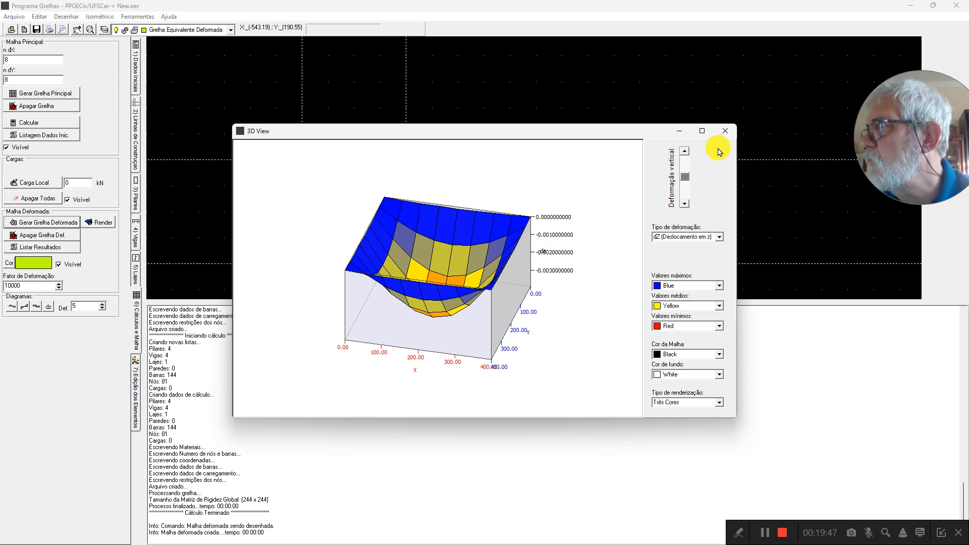
Close the 3D view and generate the bending moment diagram for the grid's central horizontal row of bars with Def. 10, placing it right of the grid.
left_click(732, 134)
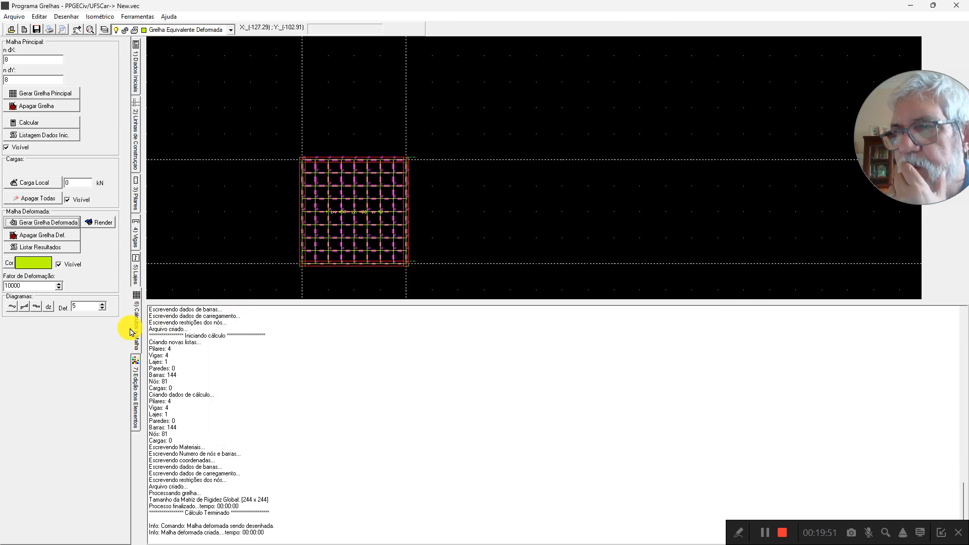
double_click(83, 306)
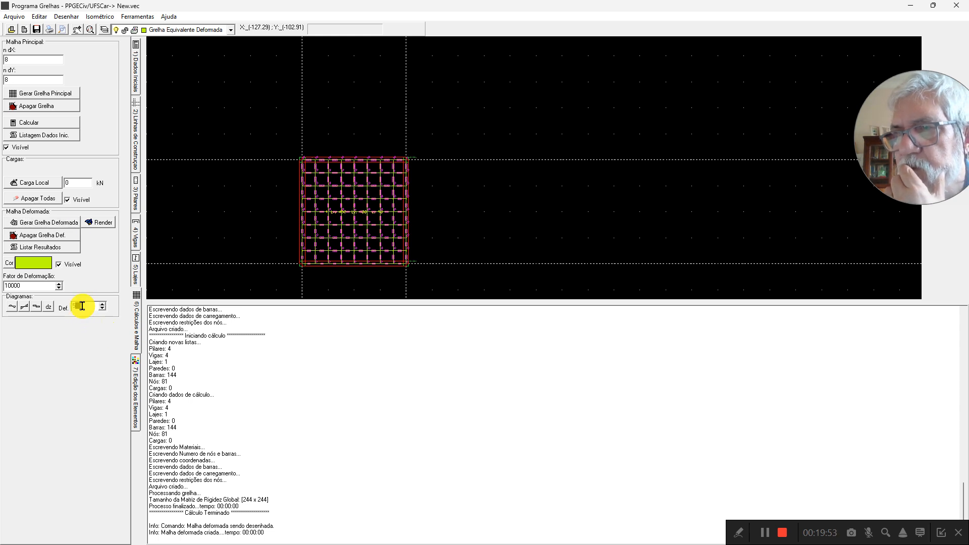
key("BackSpace")
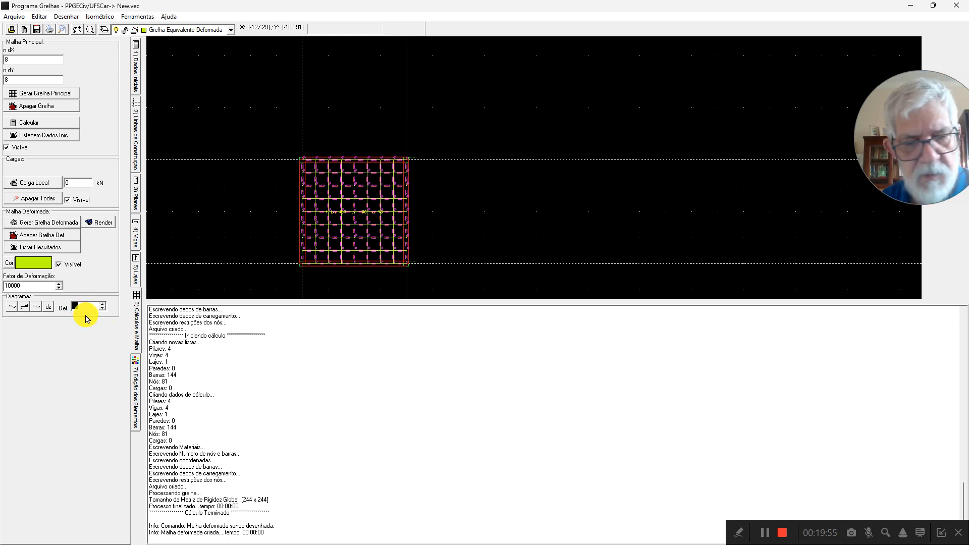
type("10")
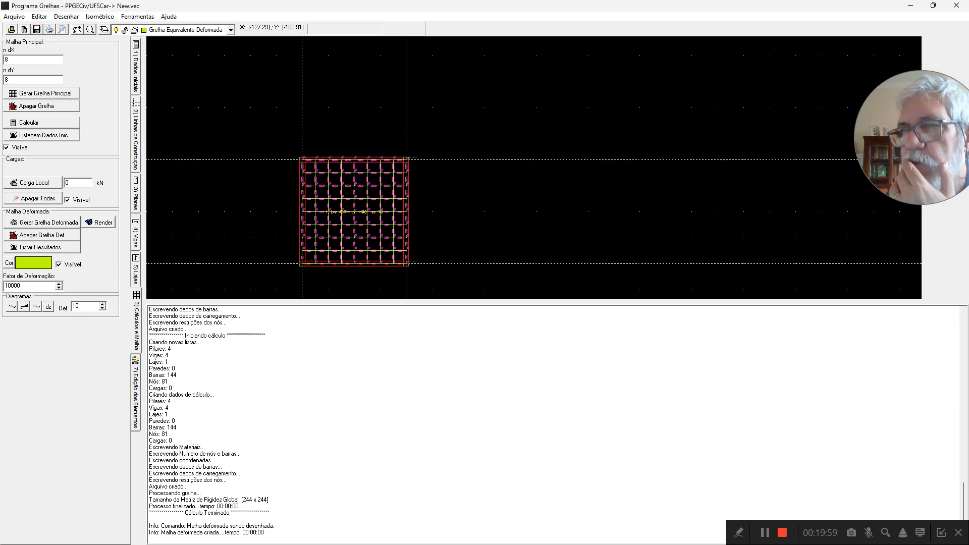
left_click(12, 307)
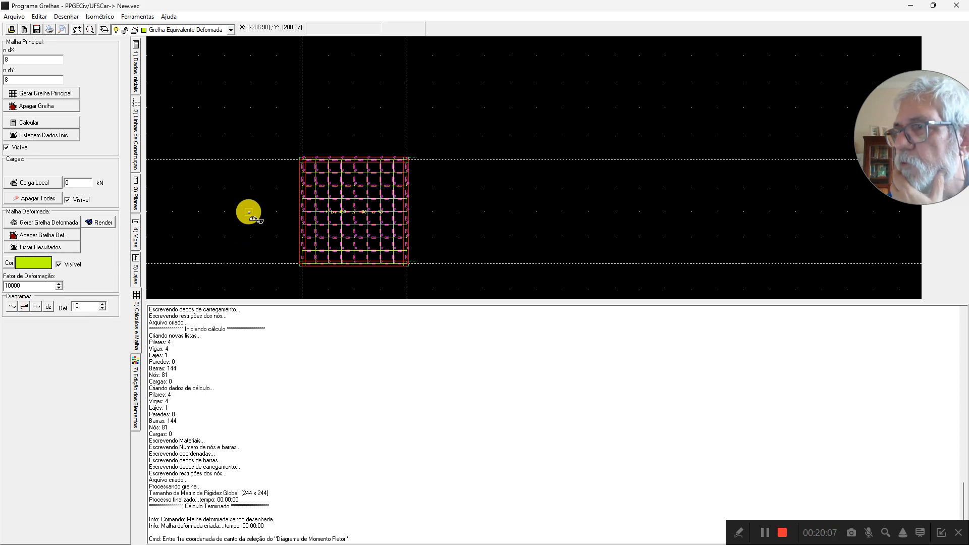
left_click(300, 212)
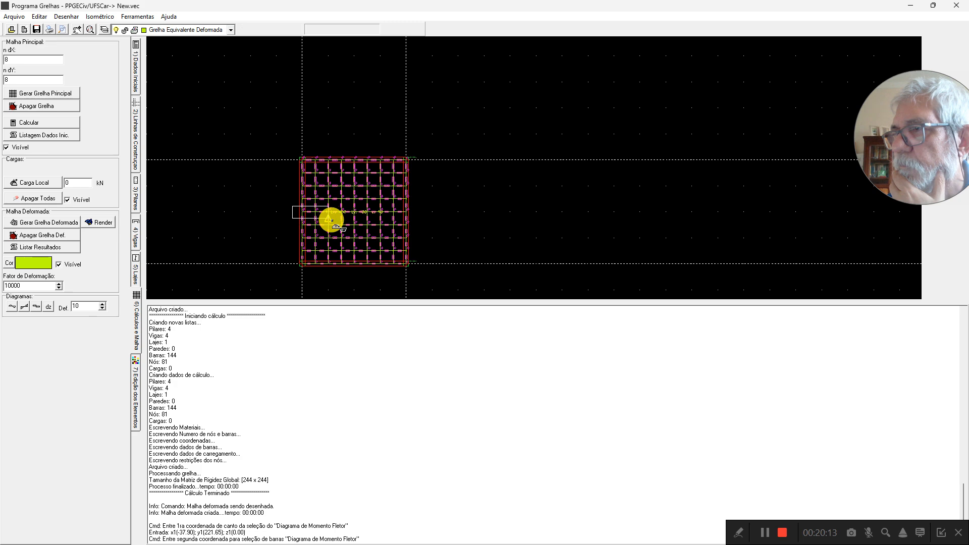
left_click(431, 219)
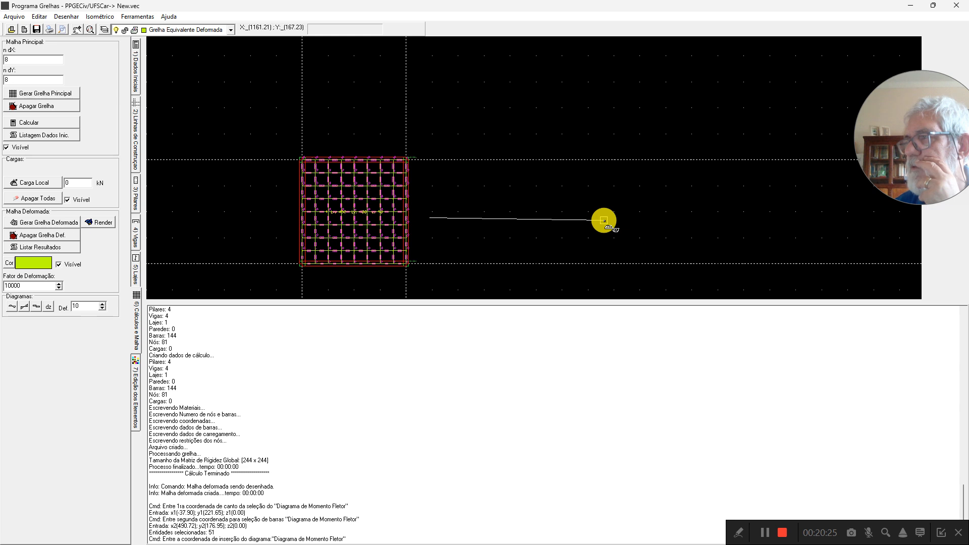
left_click(605, 220)
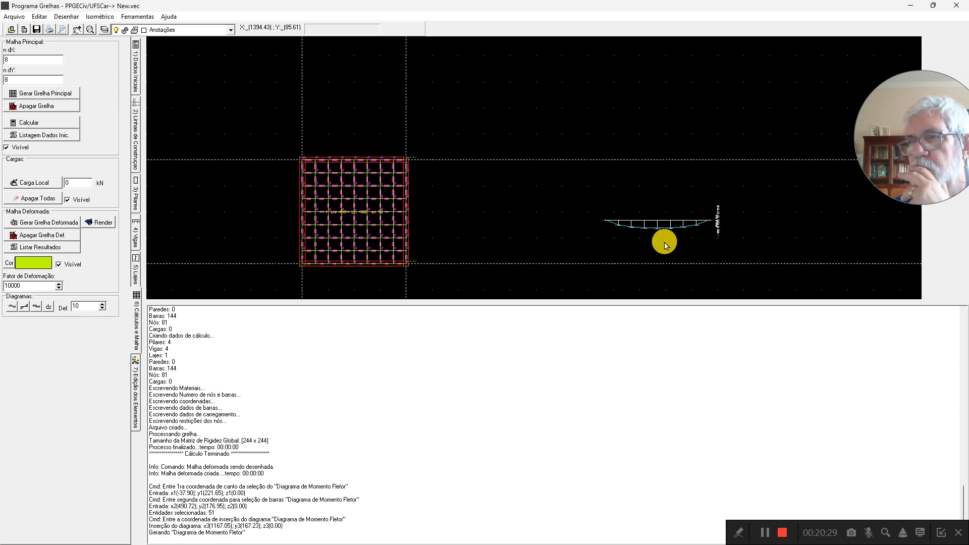
Examine the bending moment values at mid-span and along the bars of the central row's diagram.
scroll(665, 242, "up", 4)
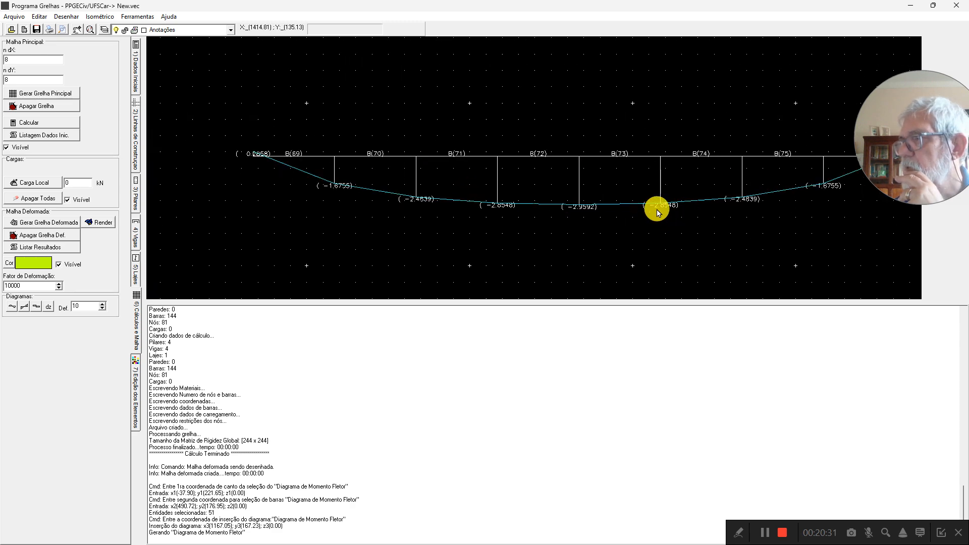
scroll(614, 198, "up", 3)
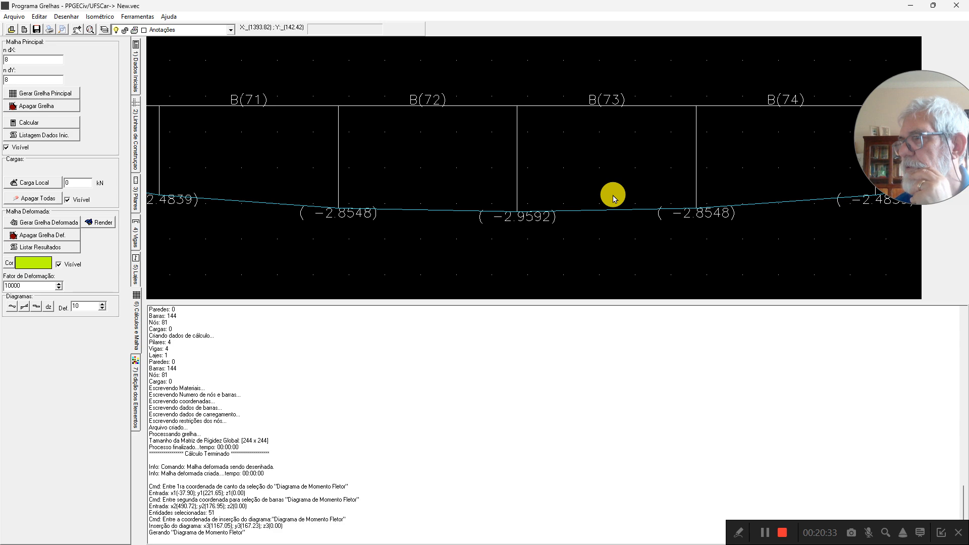
scroll(614, 198, "down", 3)
scroll(614, 198, "down", 2)
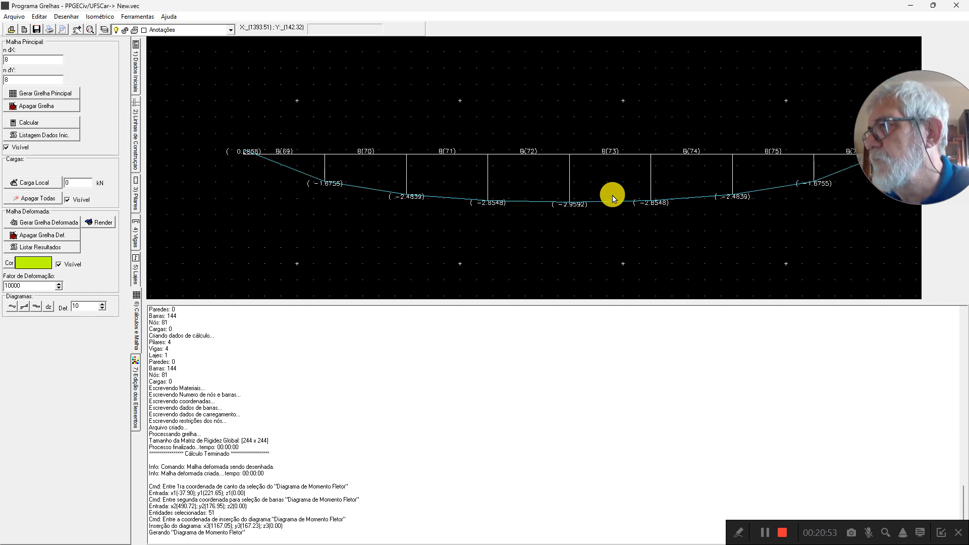
scroll(613, 198, "up", 3)
scroll(587, 203, "up", 1)
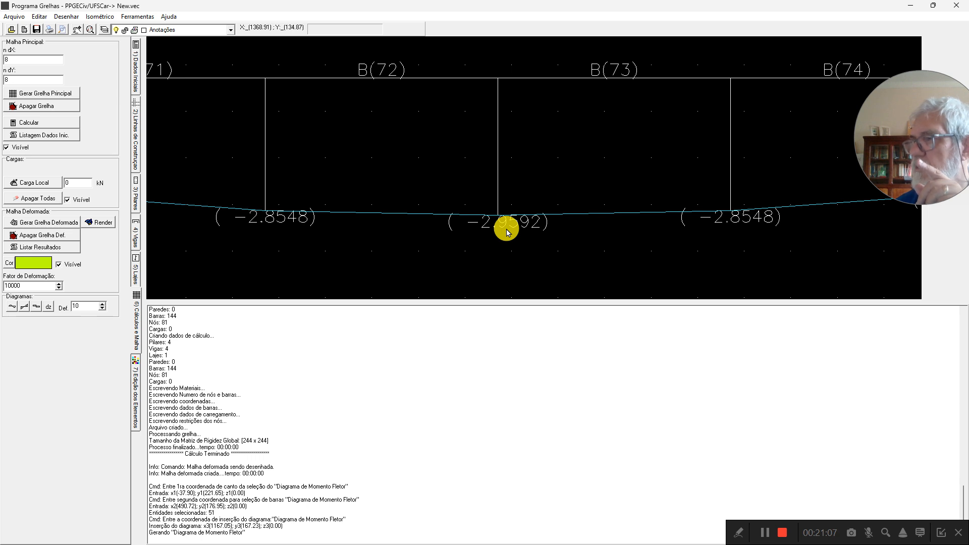
Switch to the Word document on the equivalent grid test and go to the plate-theory moment calculation.
mouse_move(558, 540)
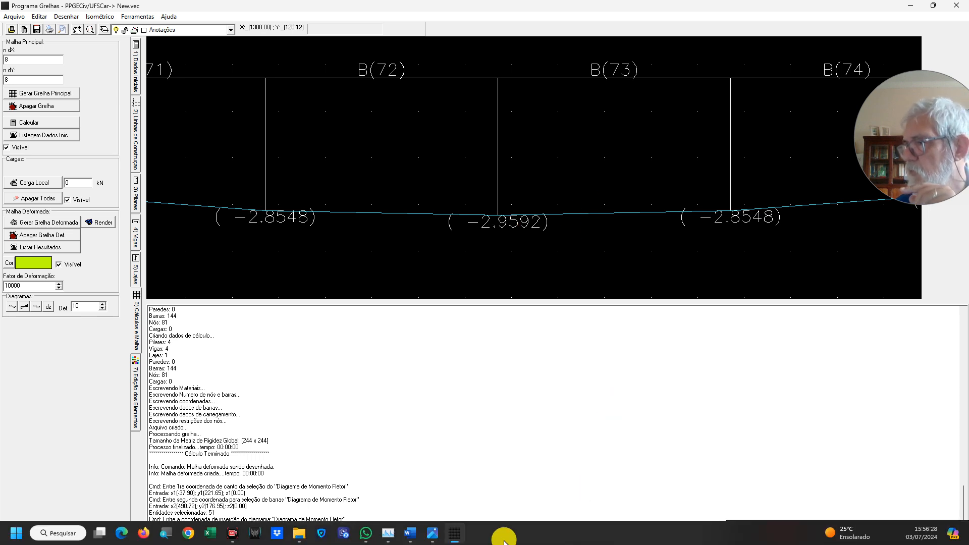
mouse_move(414, 537)
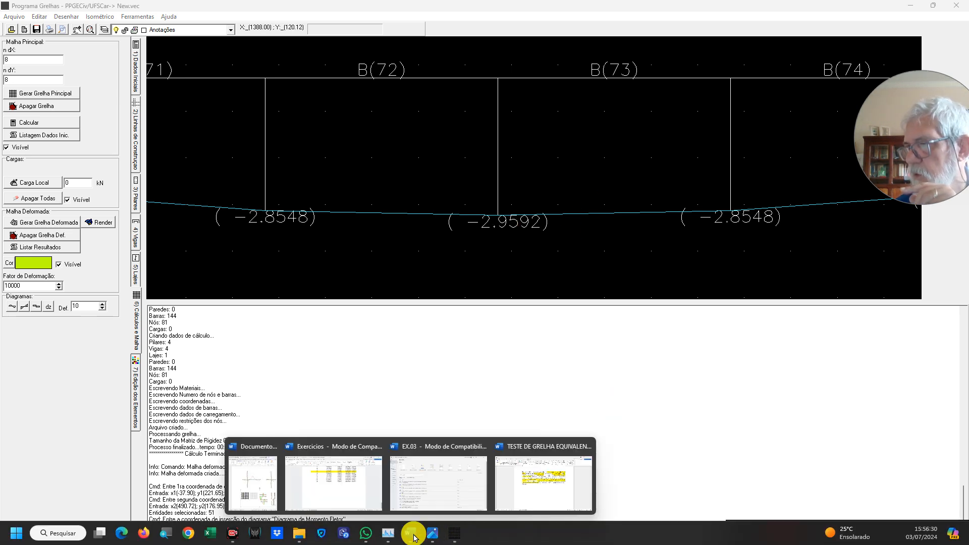
left_click(557, 472)
scroll(459, 319, "down", 3)
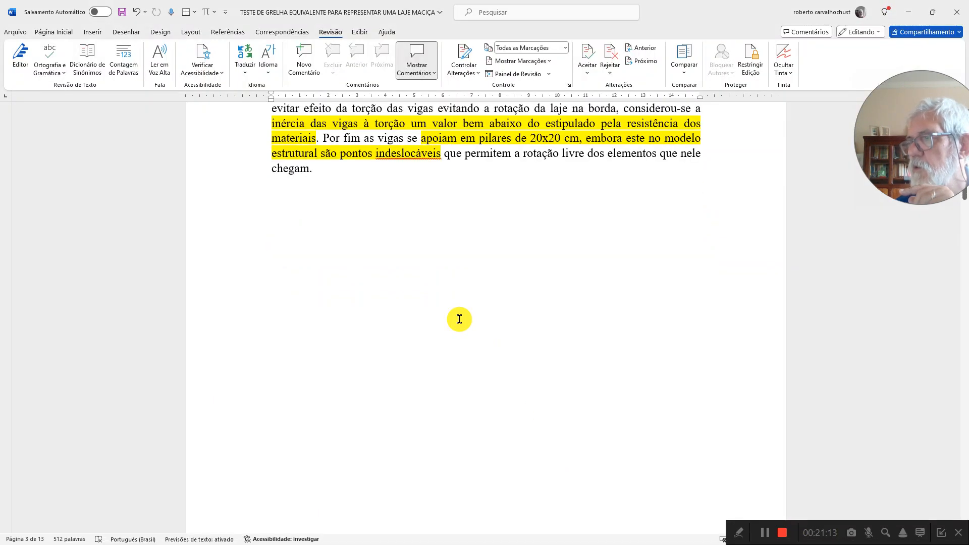
scroll(460, 319, "down", 5)
scroll(428, 391, "down", 15)
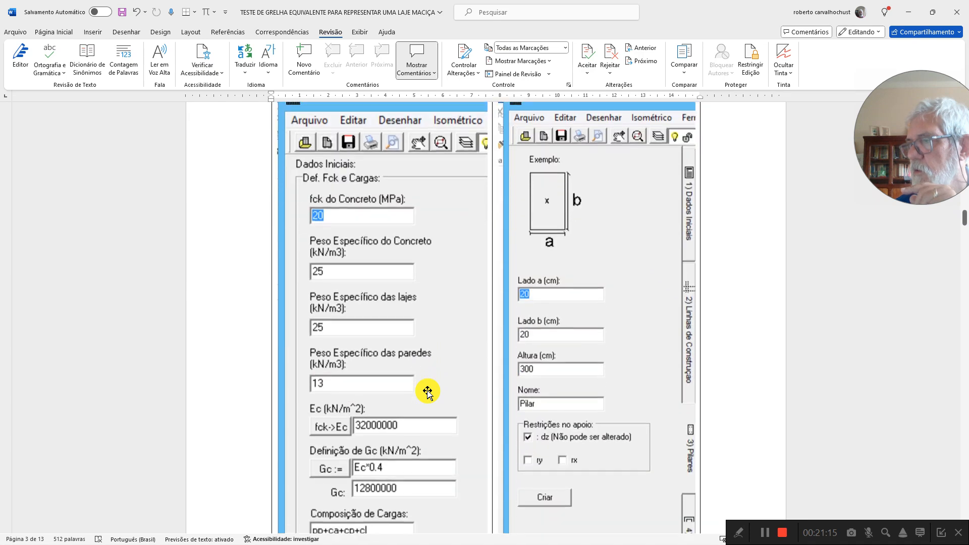
scroll(428, 391, "down", 15)
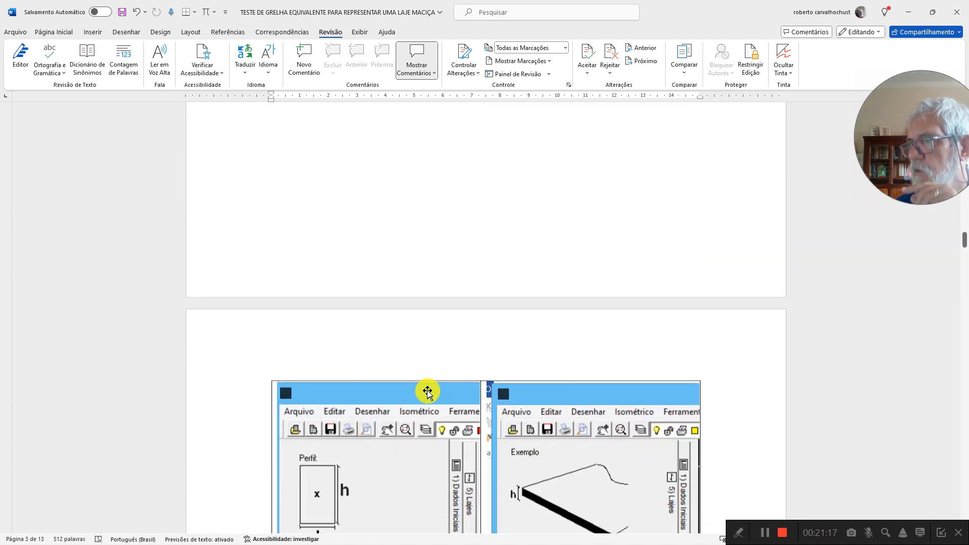
scroll(427, 391, "down", 5)
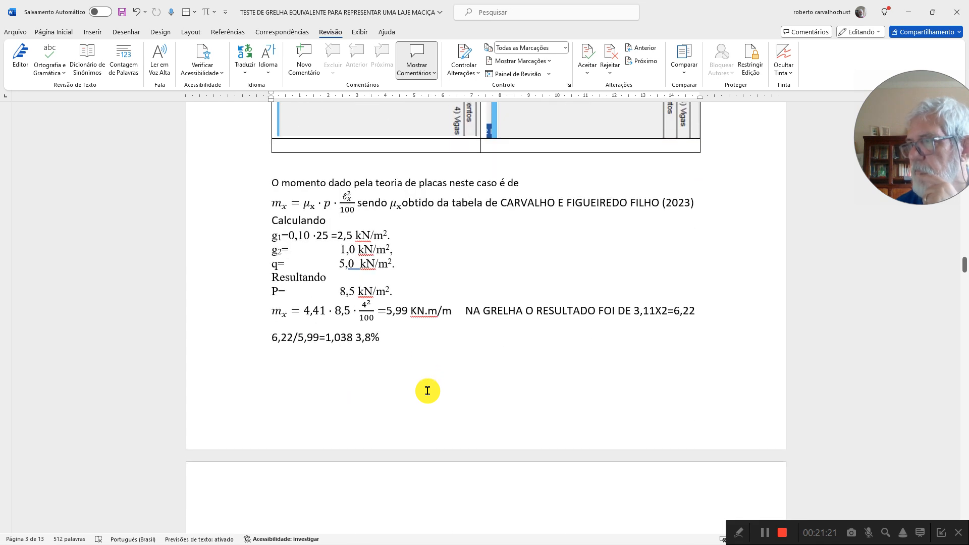
scroll(427, 392, "down", 1)
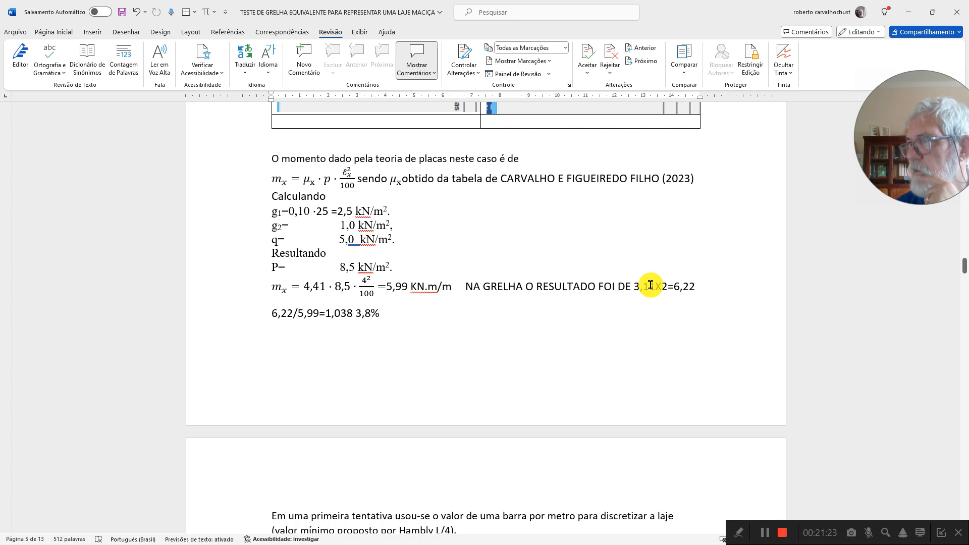
Update the grid moment result beside the plate-theory moment to read 2,96X2=5,92.
left_click_drag(659, 286, 635, 295)
left_click(635, 294)
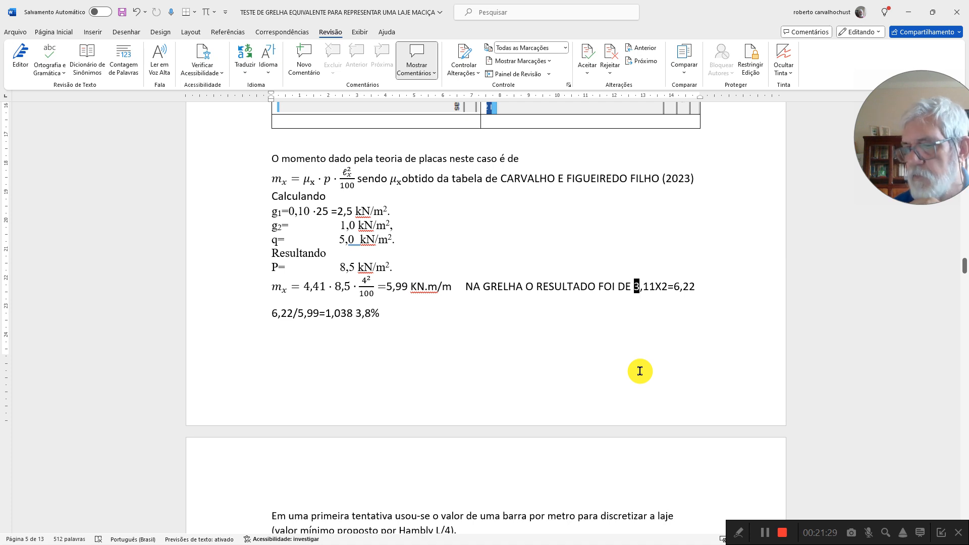
key("Delete")
key("Delete")
key("Delete")
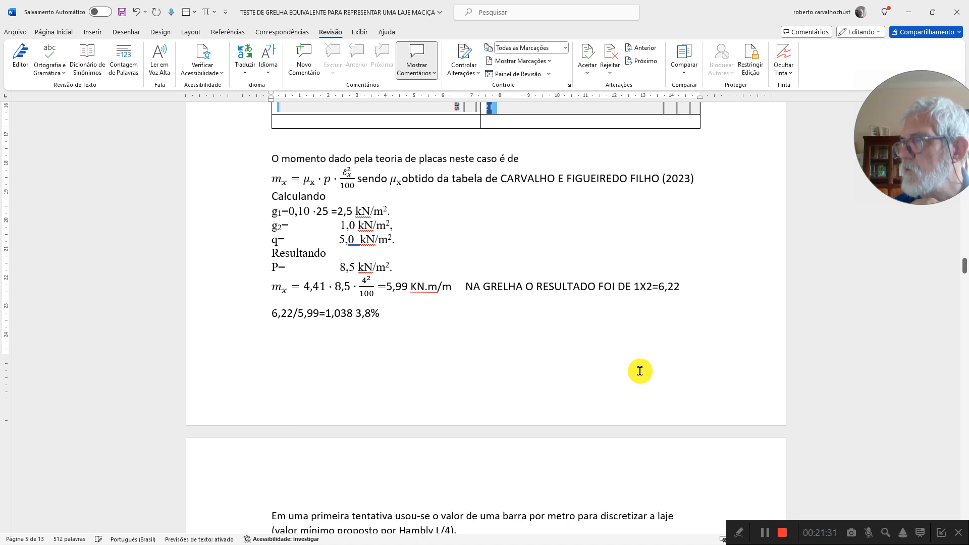
key("Delete")
type("2,9")
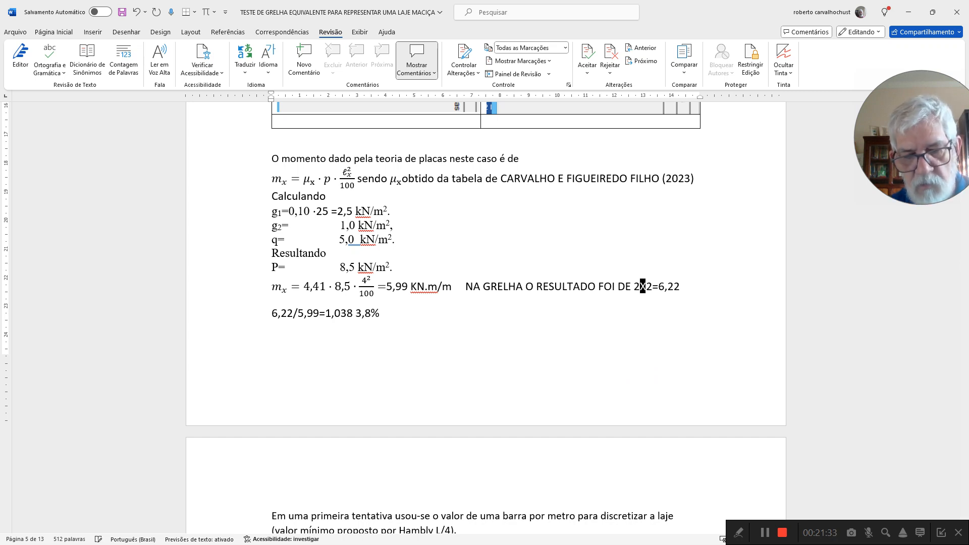
type("6")
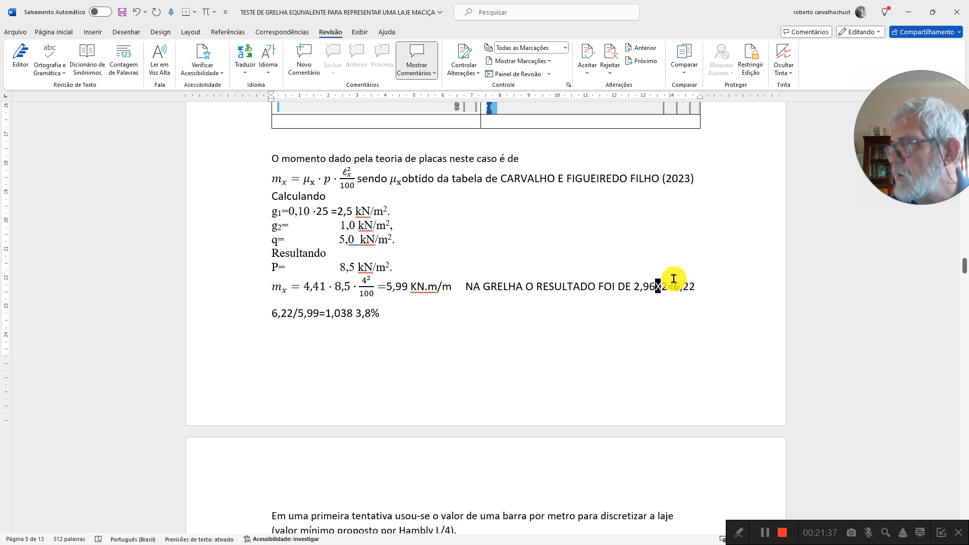
left_click_drag(675, 279, 696, 292)
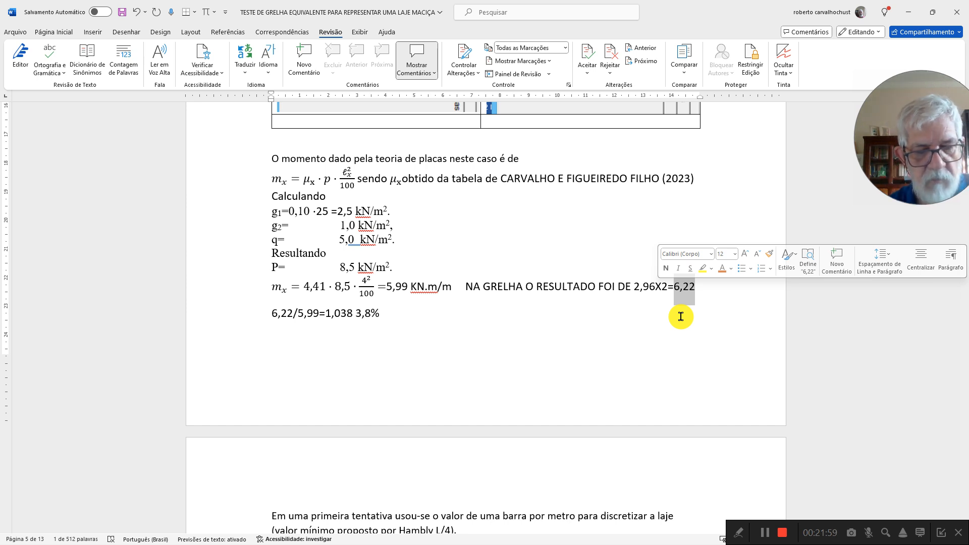
type("5,9")
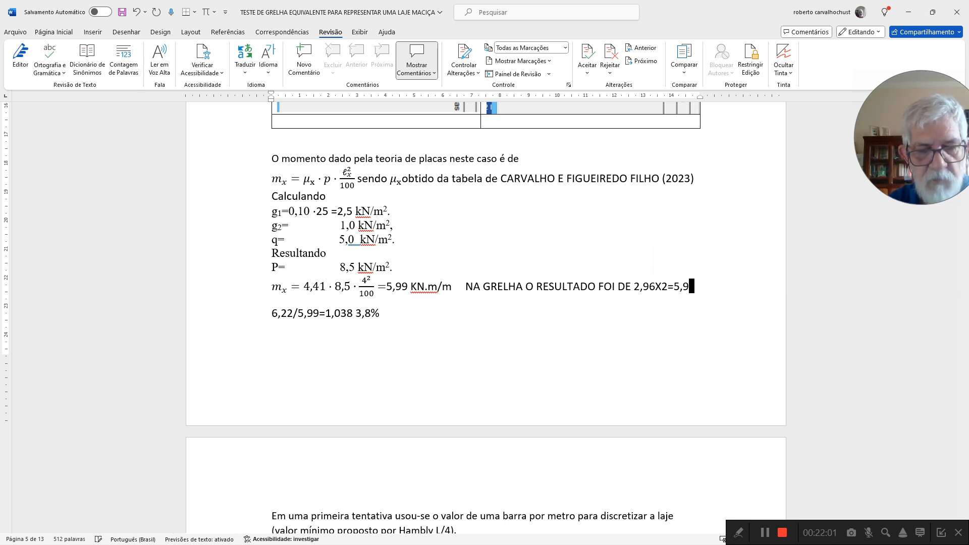
type("2")
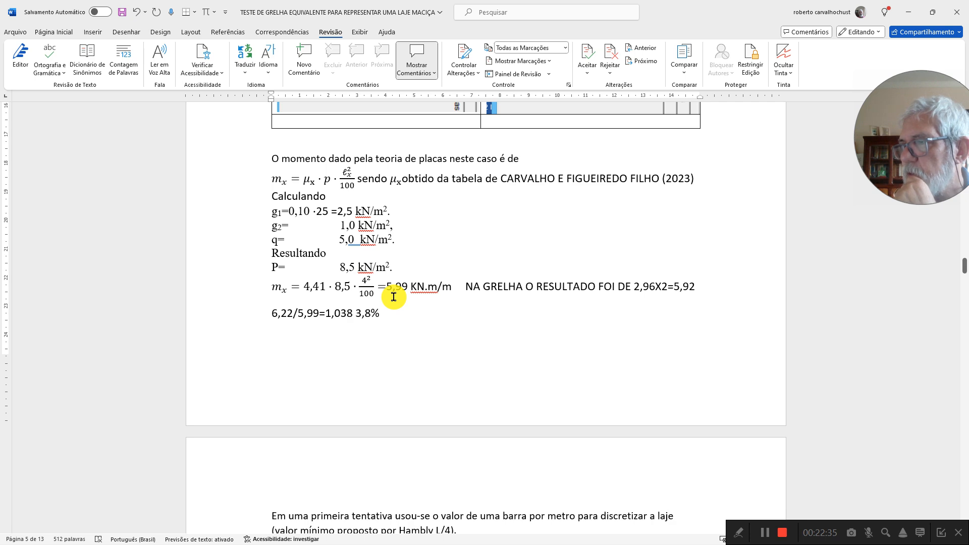
Update the comparison line below the moment calculation to read 5,92/5,99=0,989 with a difference of 1%.
double_click(284, 309)
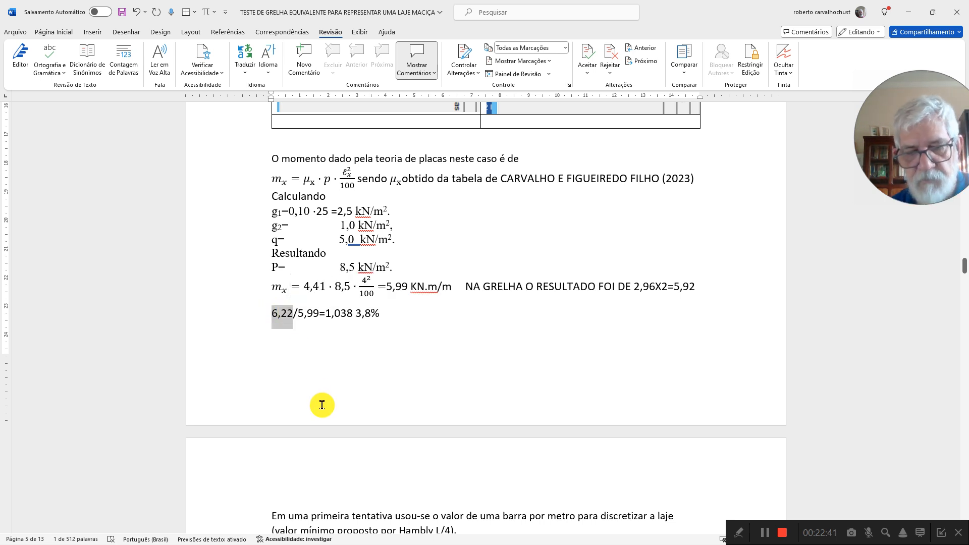
type("5,92")
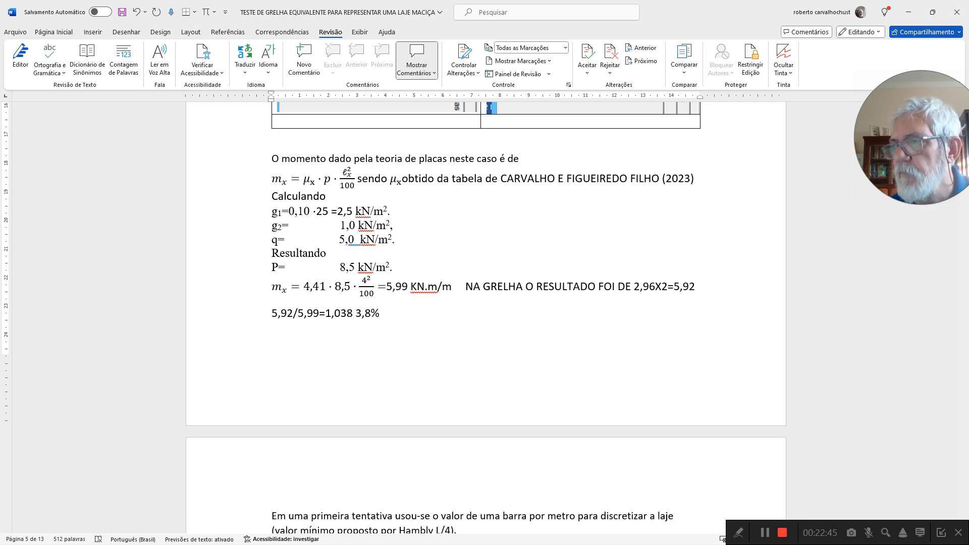
double_click(344, 316)
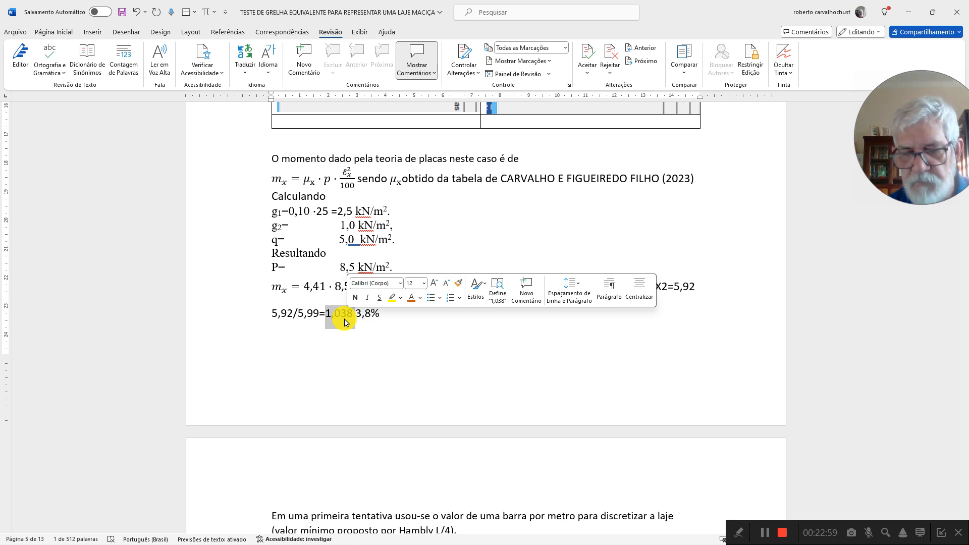
type("0,9")
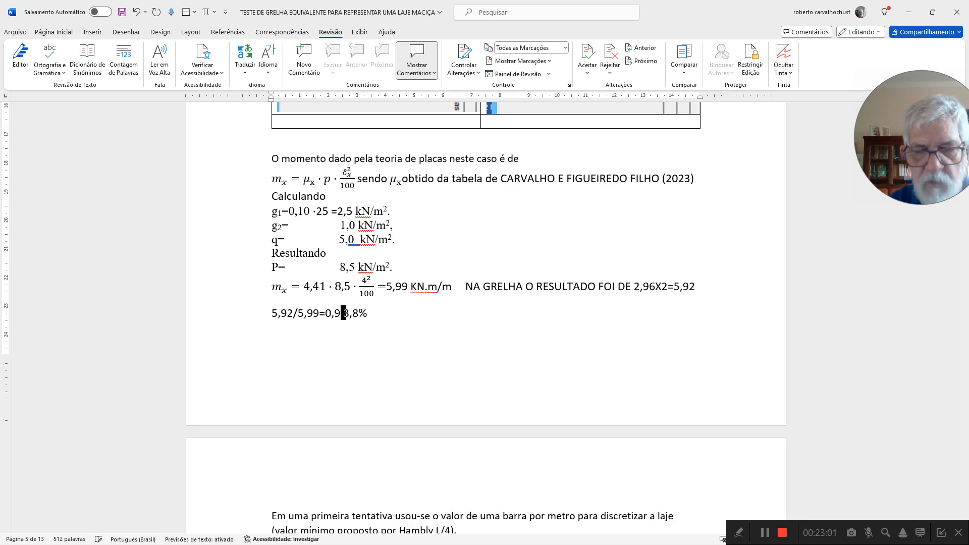
type("8")
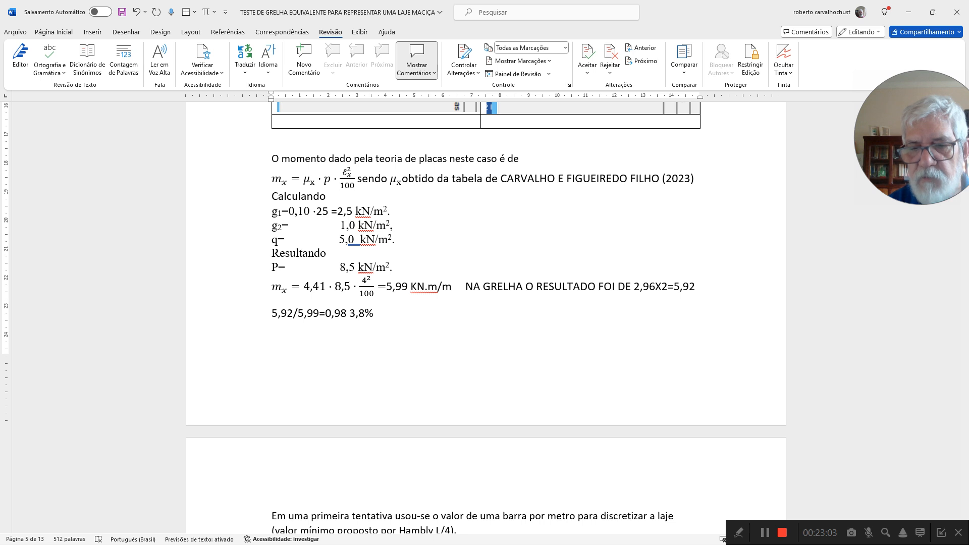
type("9")
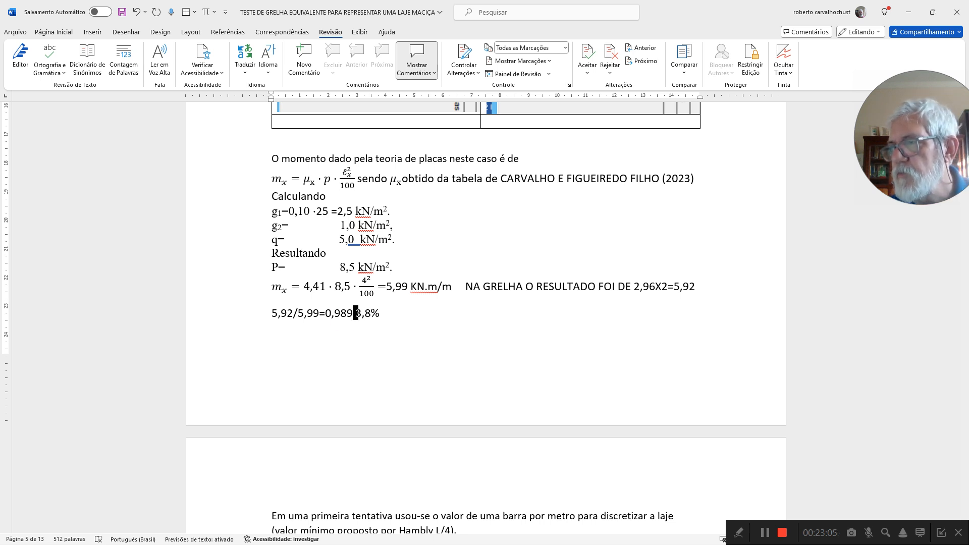
left_click(354, 315)
left_click_drag(354, 314, 367, 322)
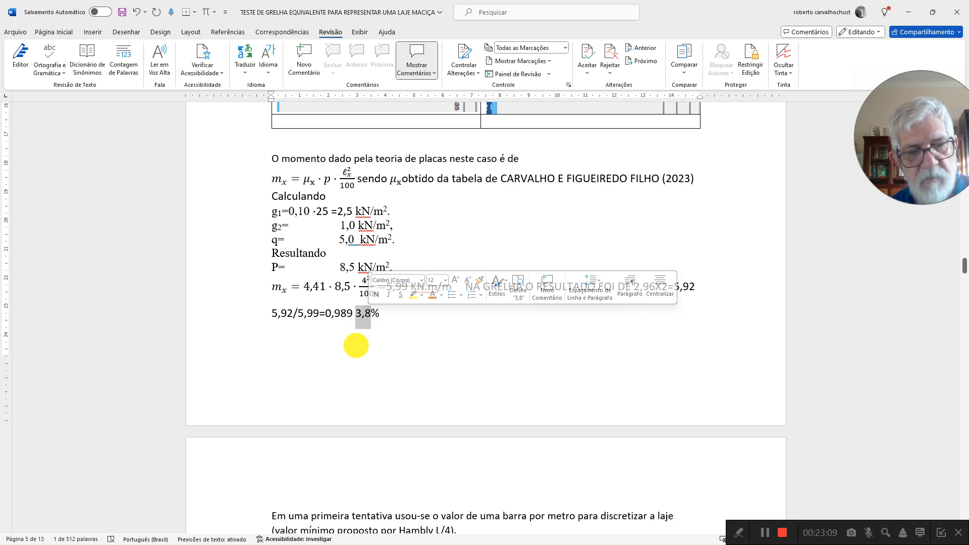
type("1")
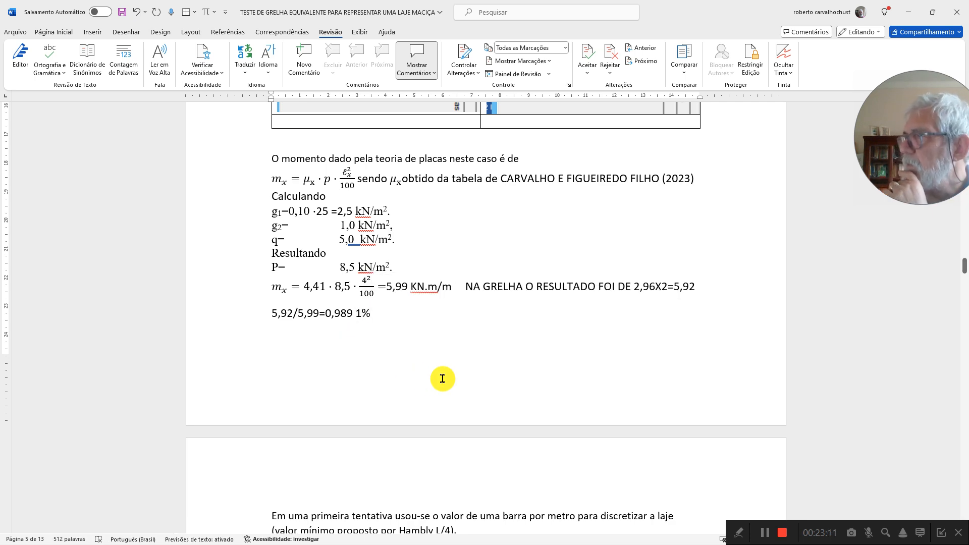